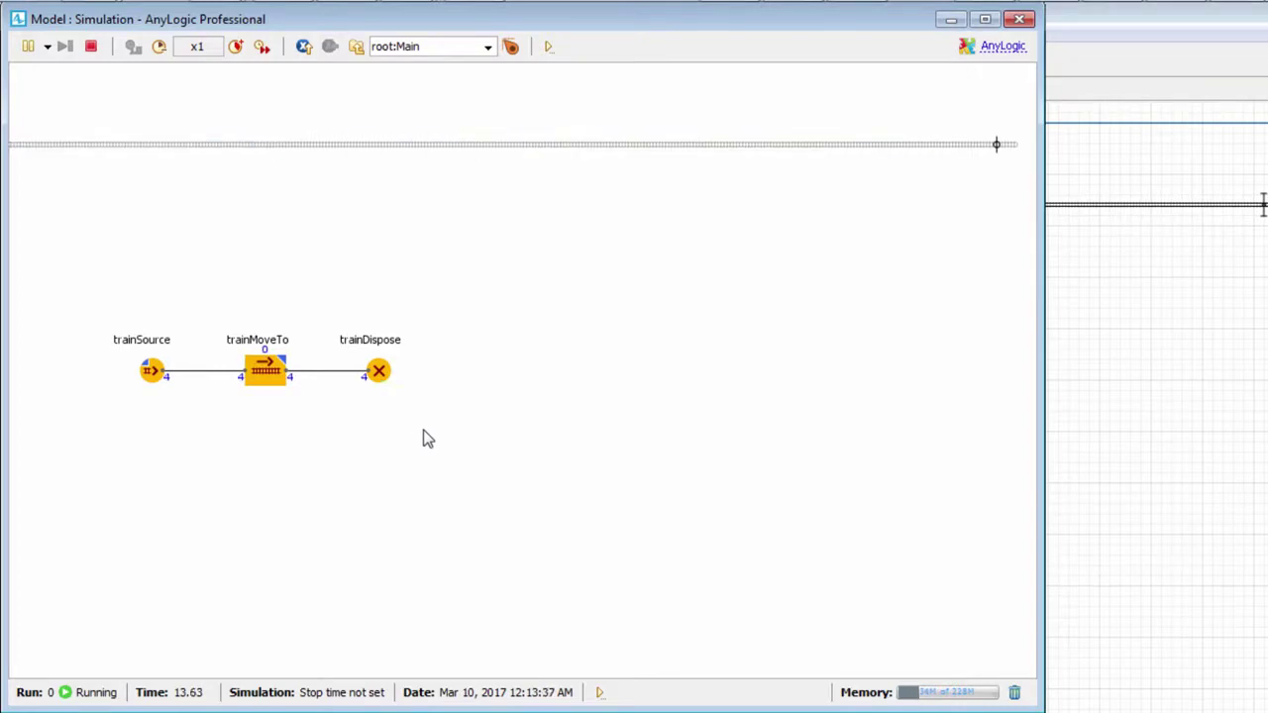
# Step: Close the simulation and locate pointOnTrack, trainMoveTo's target position, on the diagram
pyautogui.click(1019, 18)
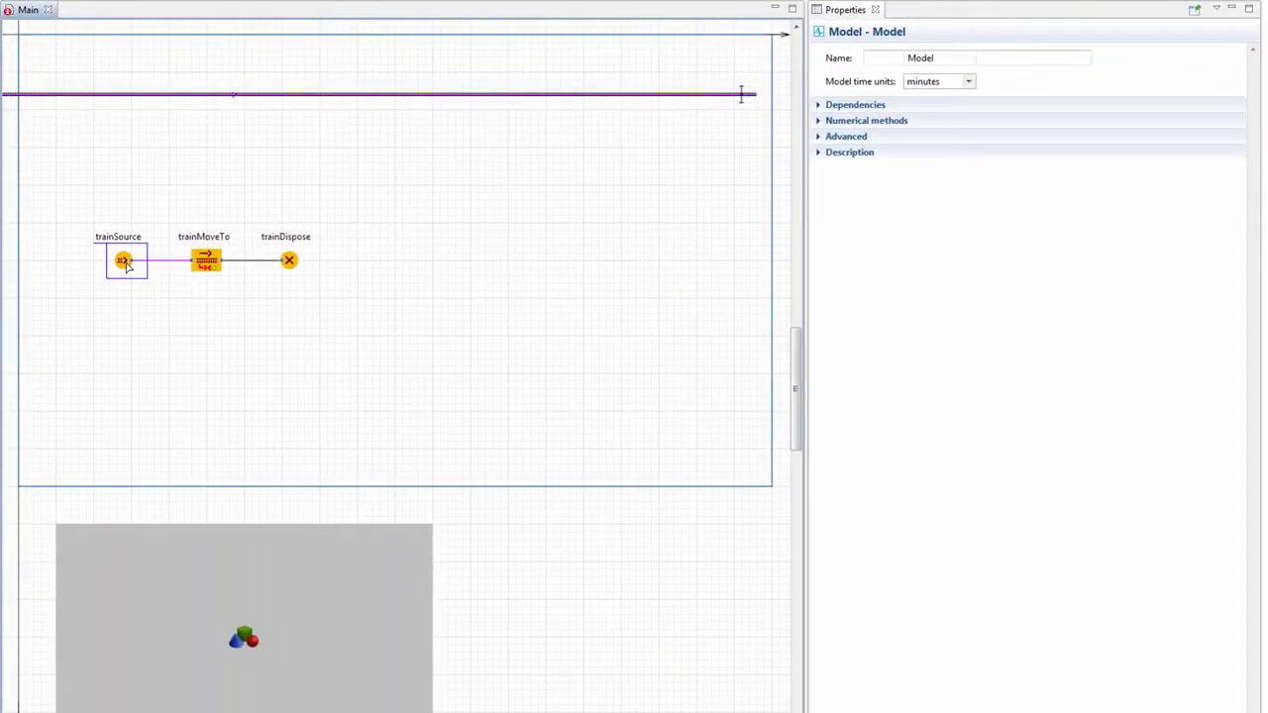
pyautogui.click(125, 264)
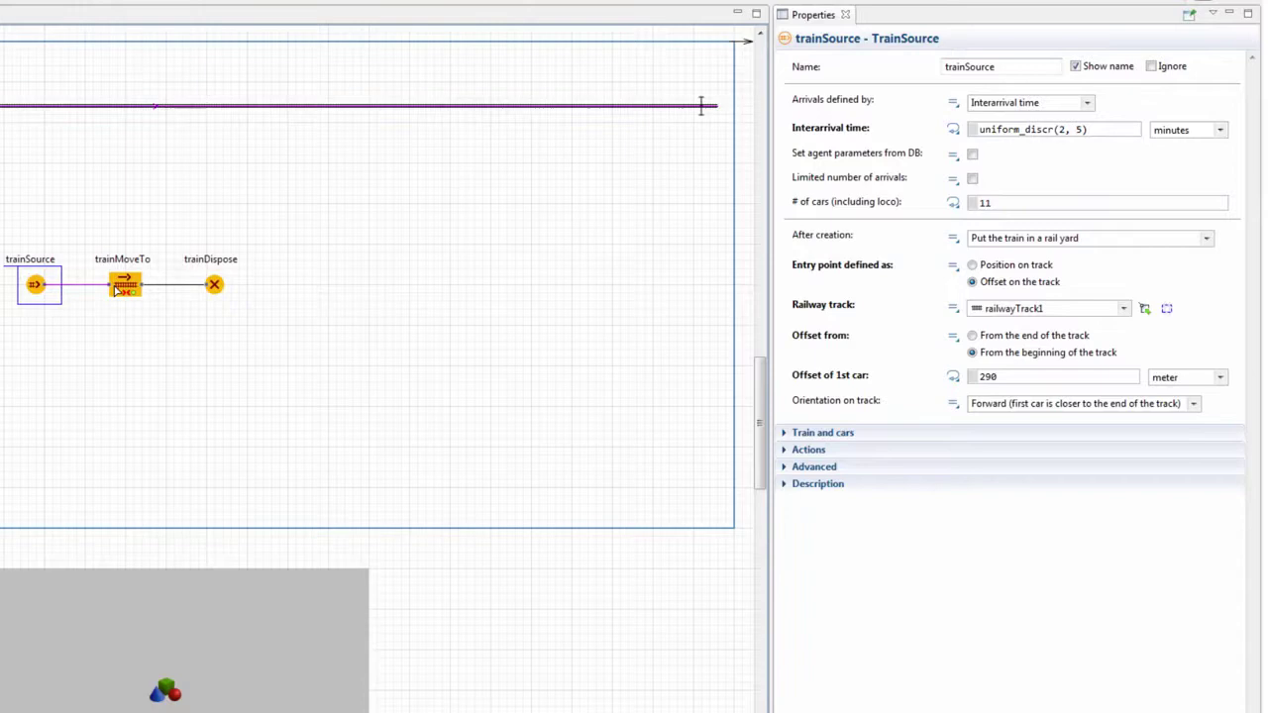
pyautogui.click(121, 288)
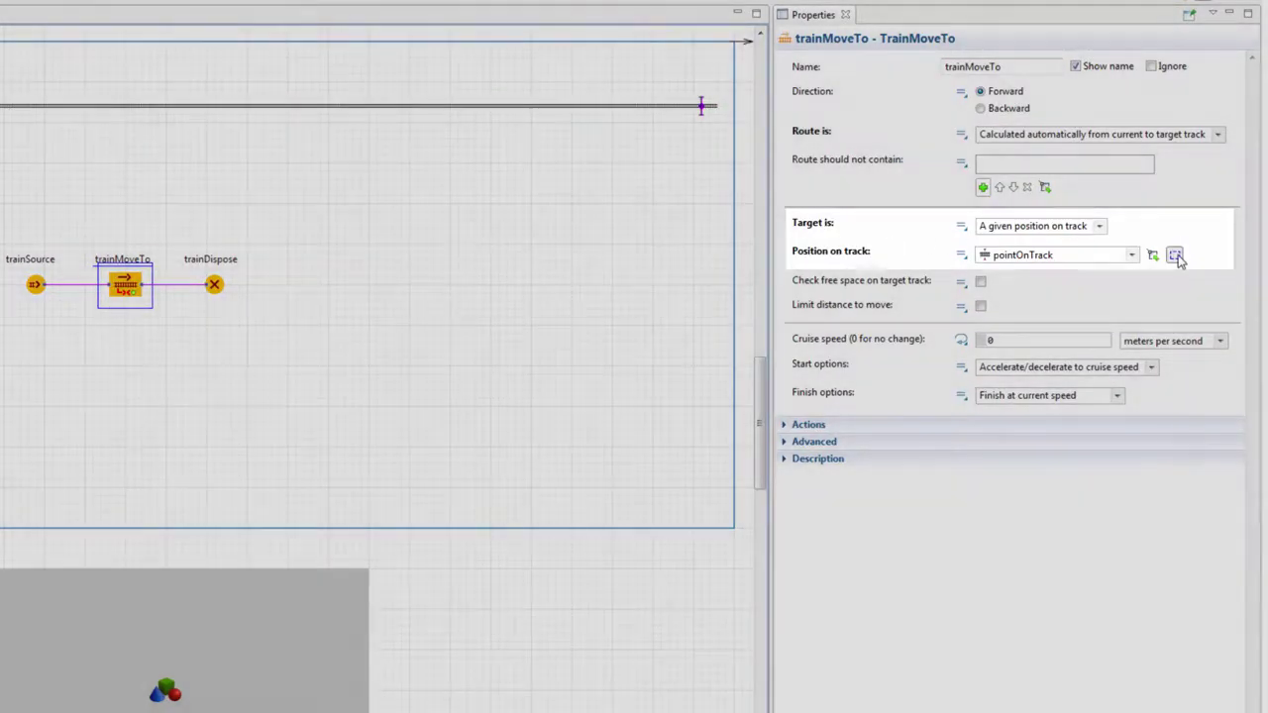
pyautogui.click(1175, 255)
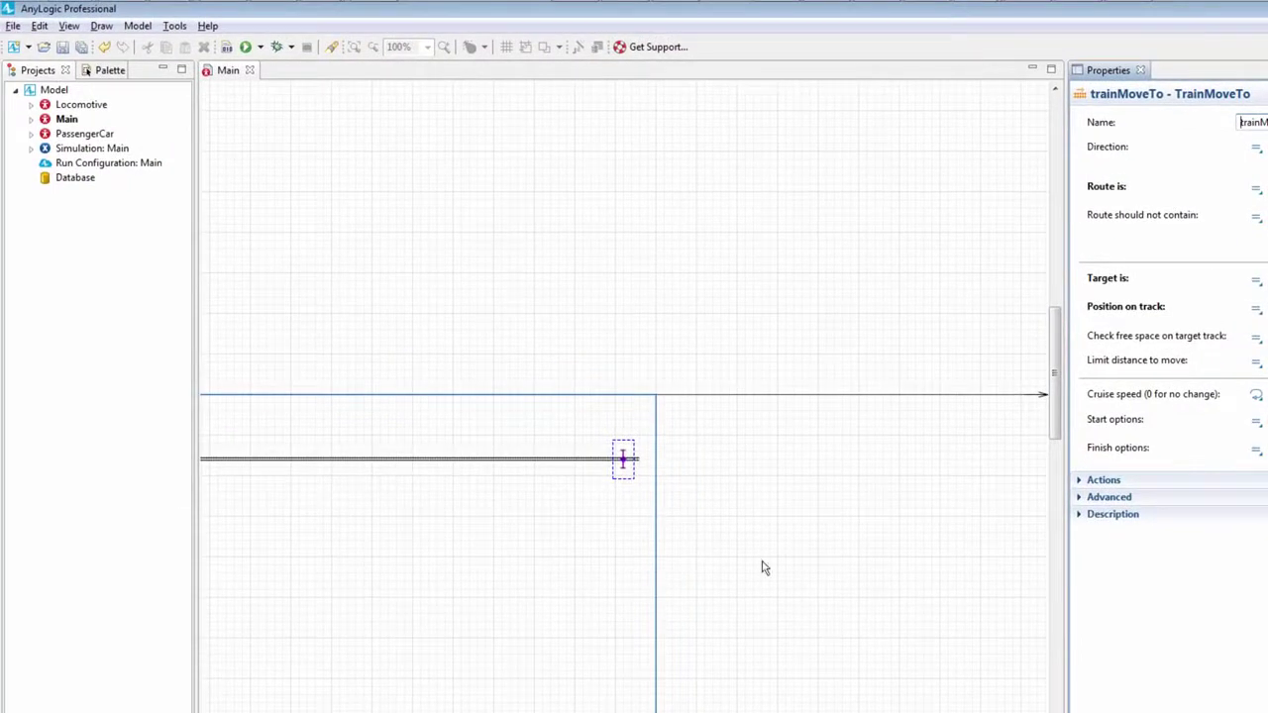
# Step: Draw a new railway track from the lower left that curves up onto the straight track
pyautogui.moveTo(347, 700); pyautogui.dragTo(705, 423)
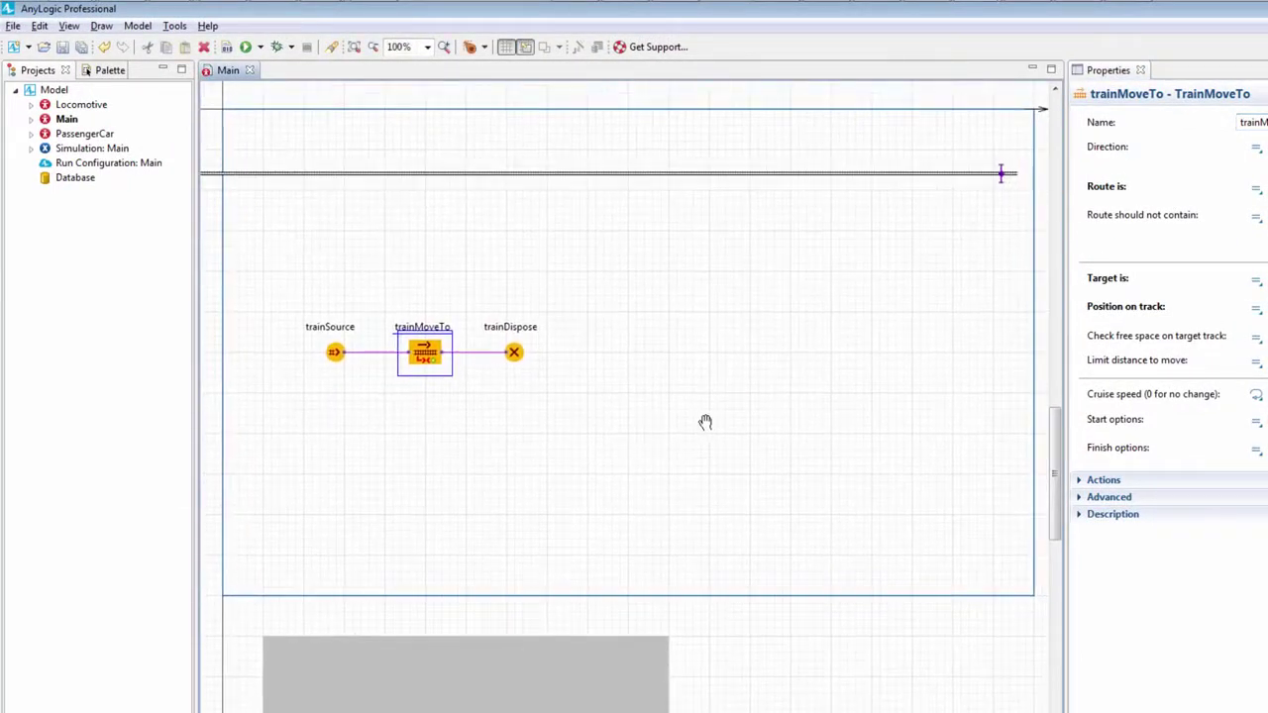
pyautogui.click(109, 71)
pyautogui.moveTo(271, 242); pyautogui.dragTo(646, 212)
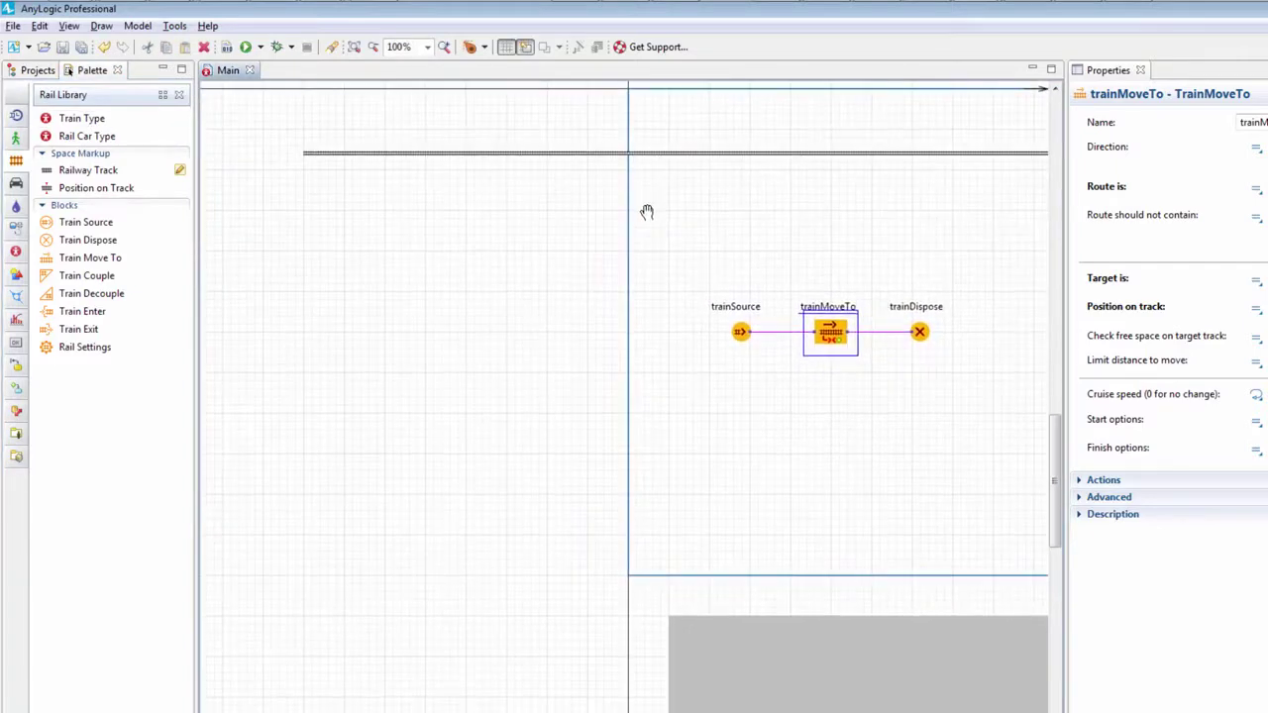
pyautogui.doubleClick(80, 172)
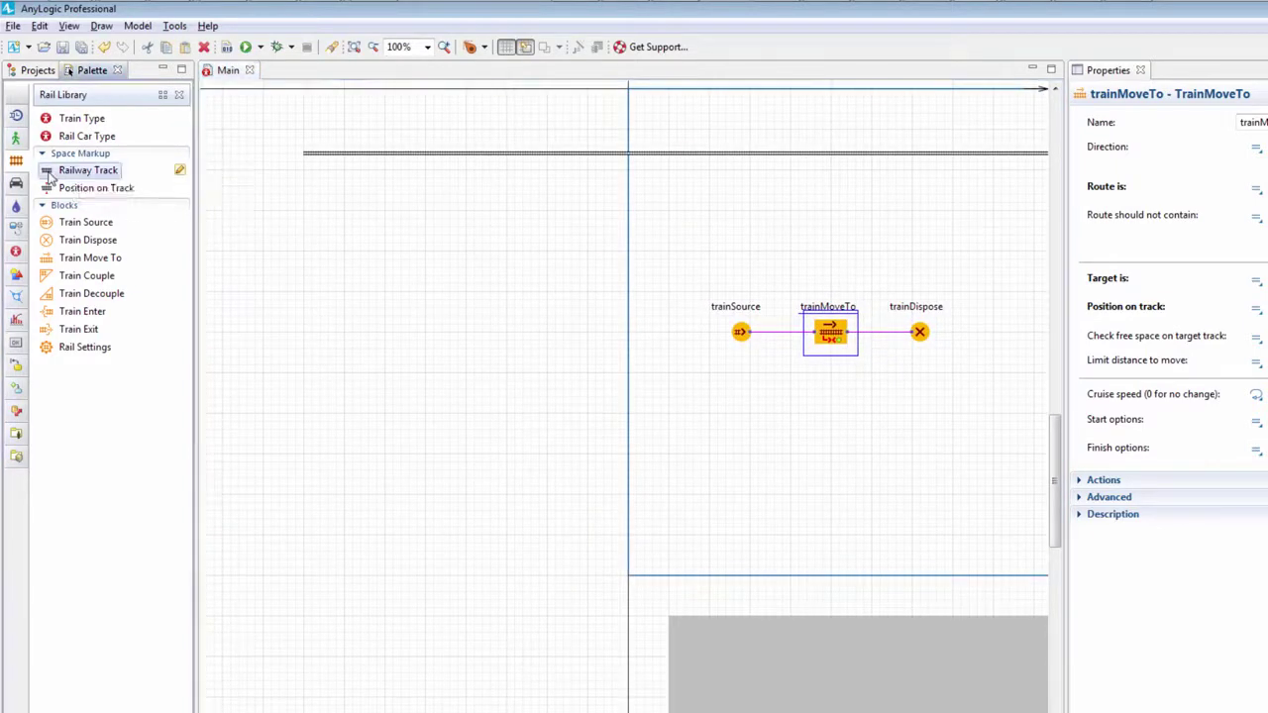
pyautogui.click(304, 291)
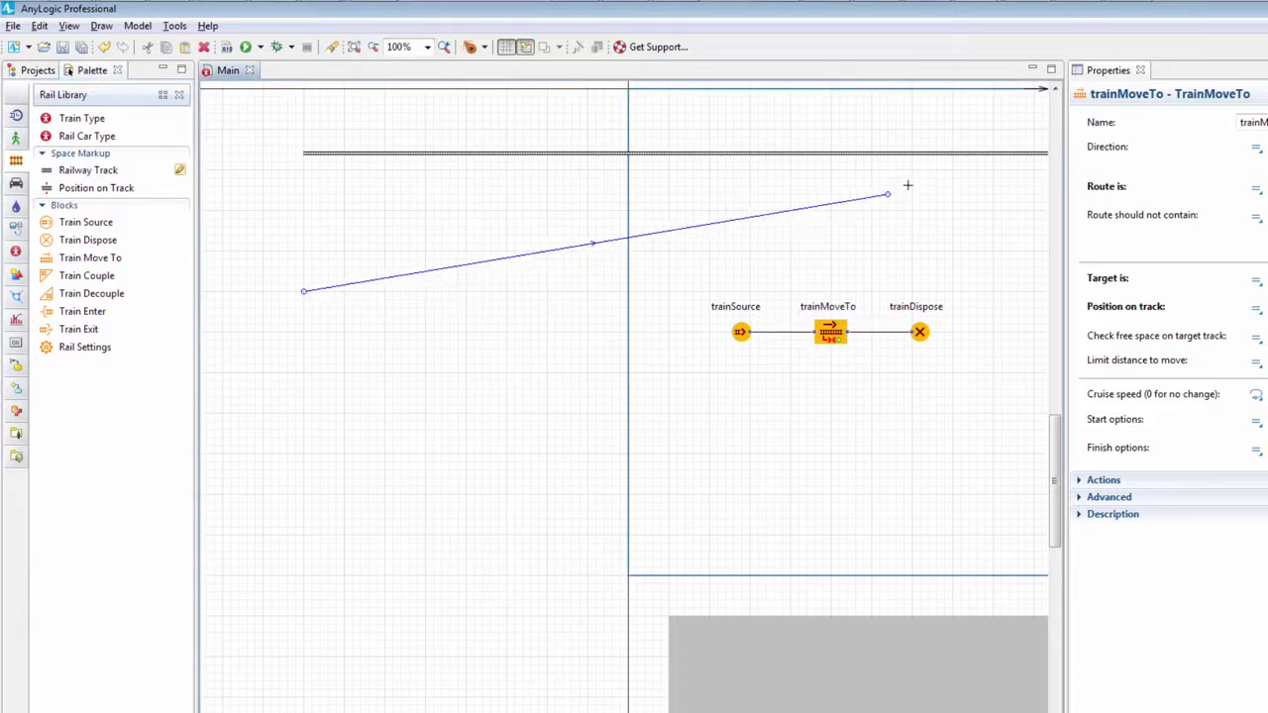
pyautogui.moveTo(931, 149); pyautogui.dragTo(1020, 96)
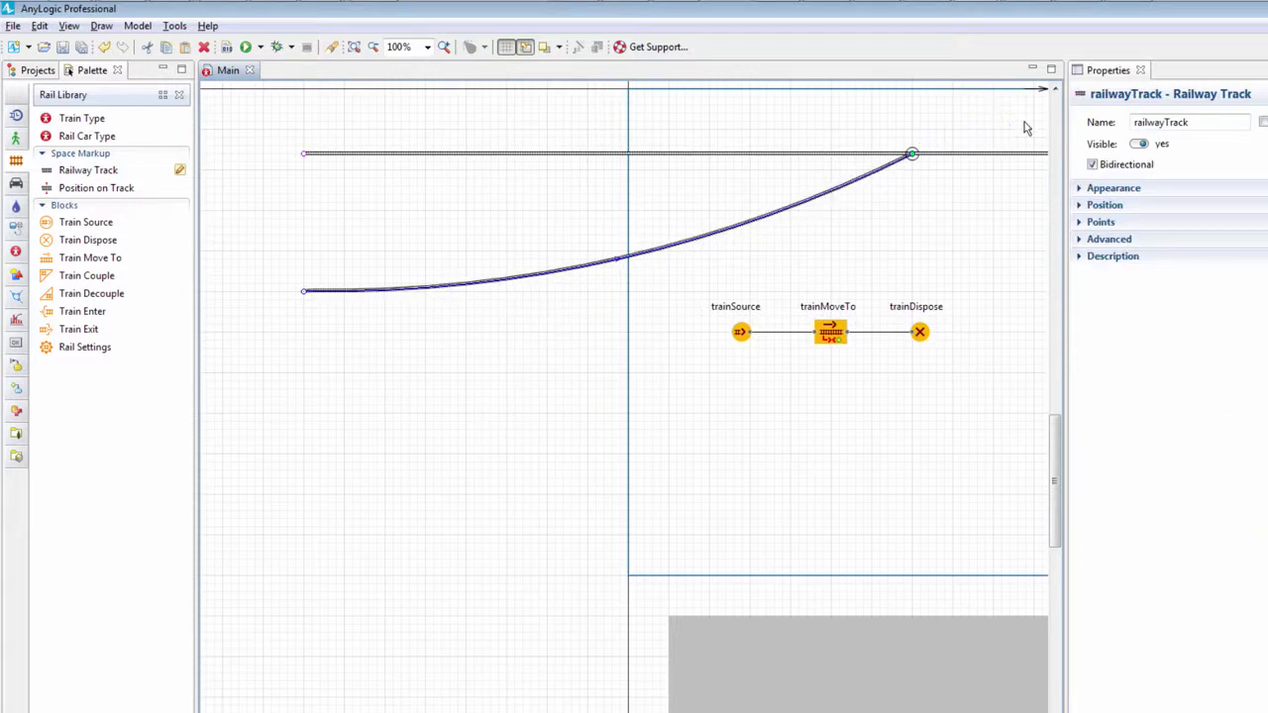
pyautogui.moveTo(980, 190); pyautogui.dragTo(627, 128)
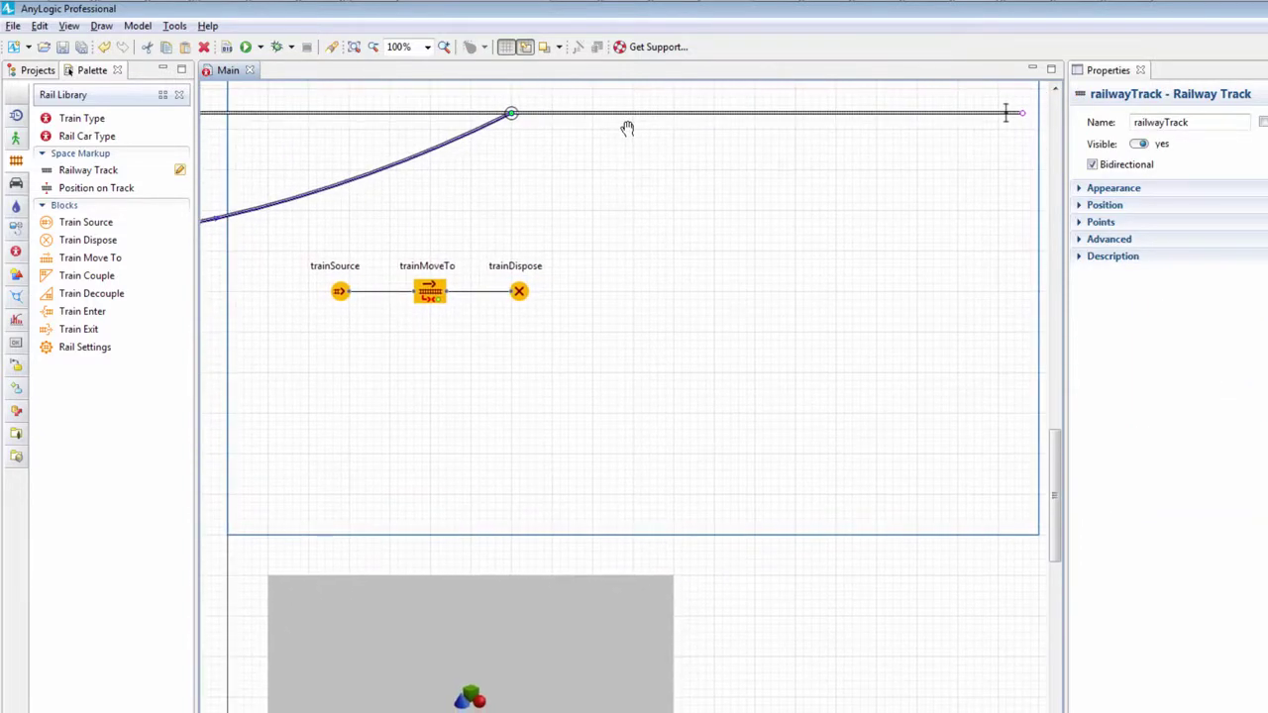
# Step: Copy and paste trainSource as trainSource1 and connect it to trainMoveTo
pyautogui.click(339, 292)
pyautogui.rightClick(339, 293)
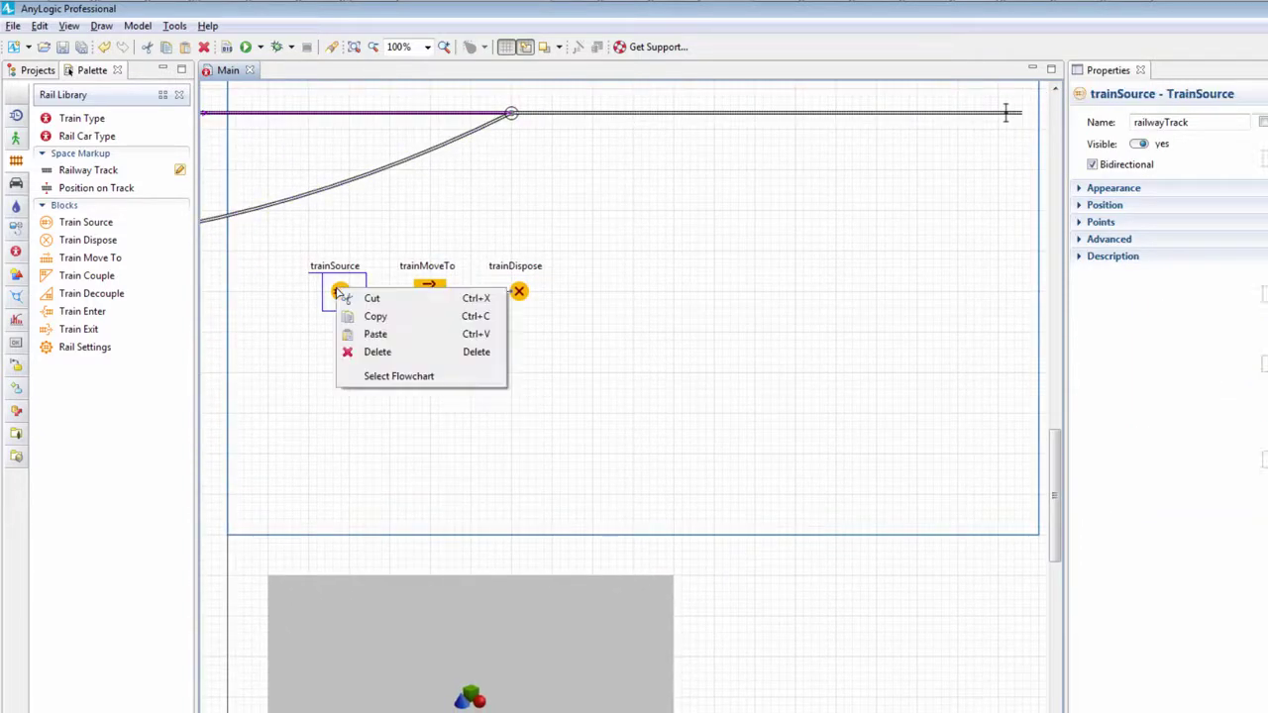
pyautogui.click(369, 316)
pyautogui.rightClick(351, 366)
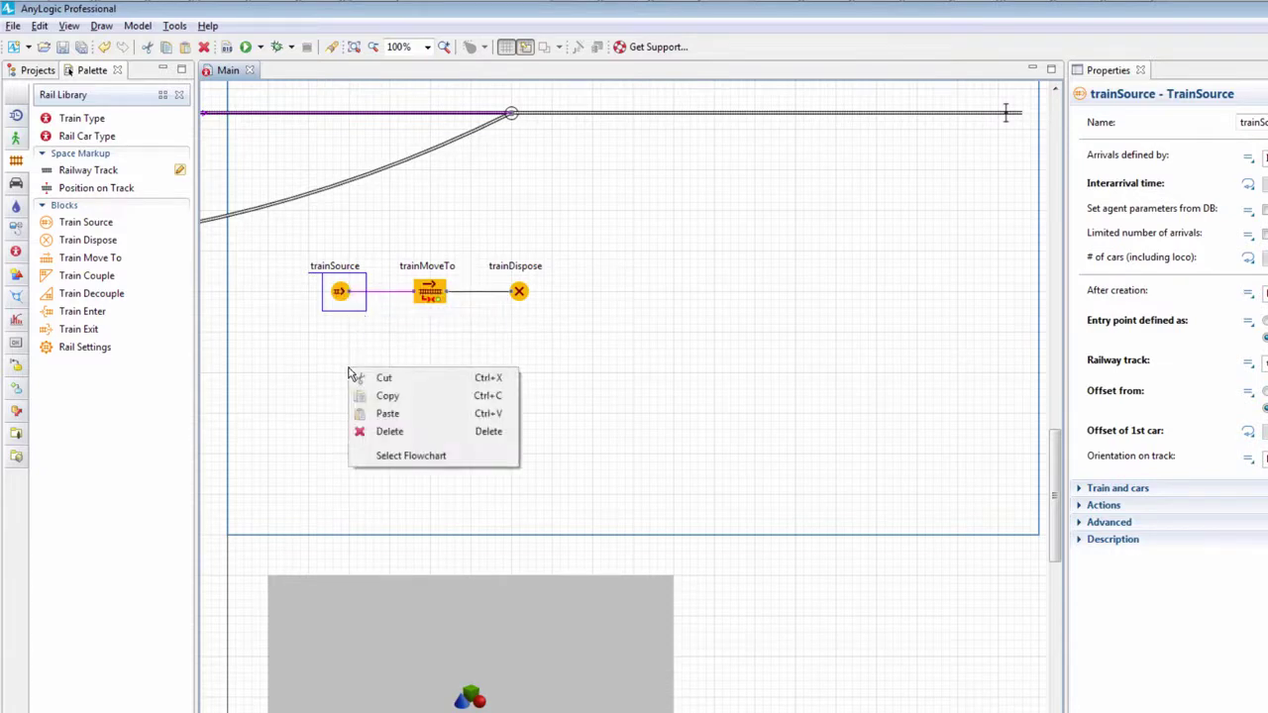
pyautogui.click(380, 413)
pyautogui.click(341, 372)
pyautogui.click(351, 374)
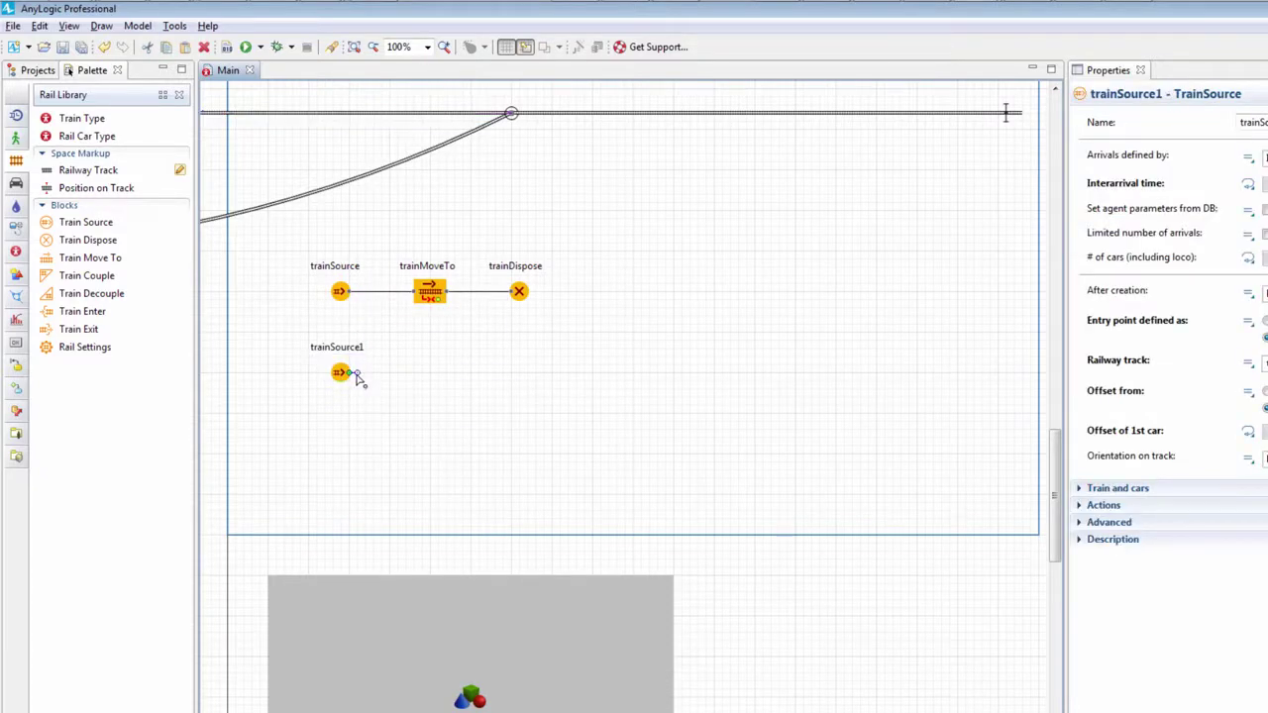
pyautogui.moveTo(351, 374)
pyautogui.mouseDown()
pyautogui.moveTo(389, 380)
pyautogui.moveTo(390, 295)
pyautogui.mouseUp()
pyautogui.click(420, 297)
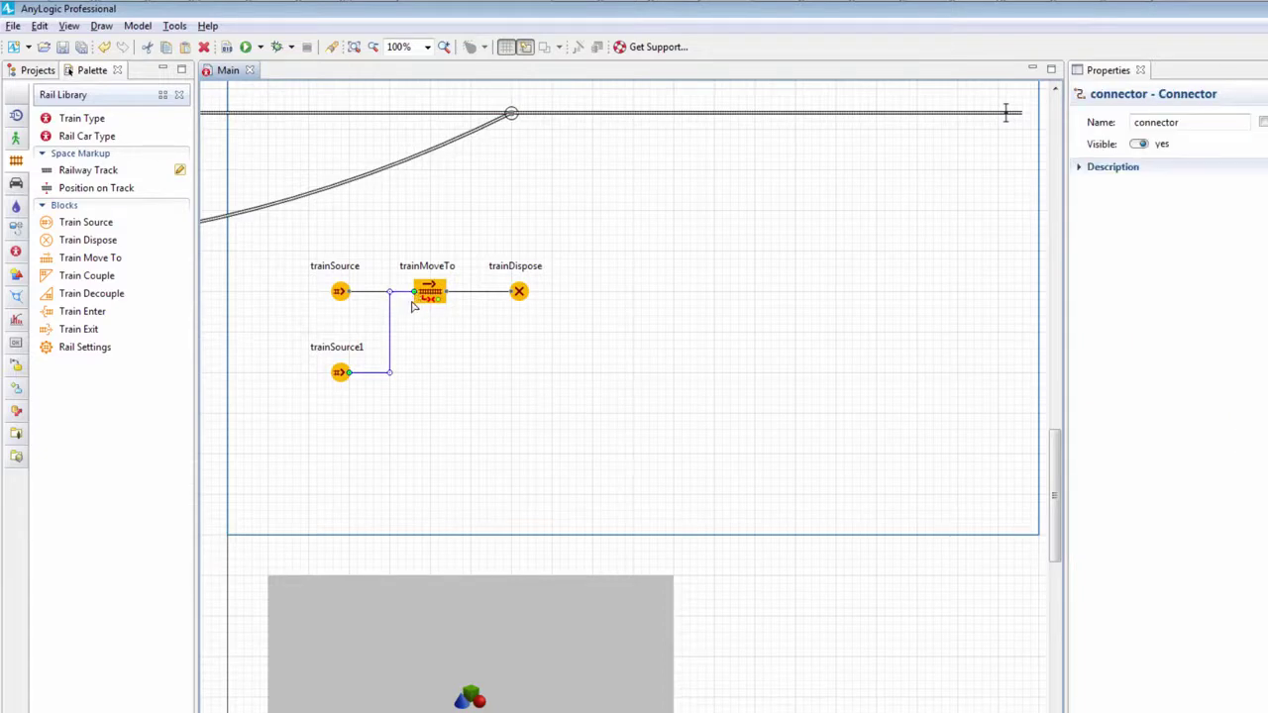
# Step: Set trainSource1's railway track to the new curved railwayTrack
pyautogui.click(338, 384)
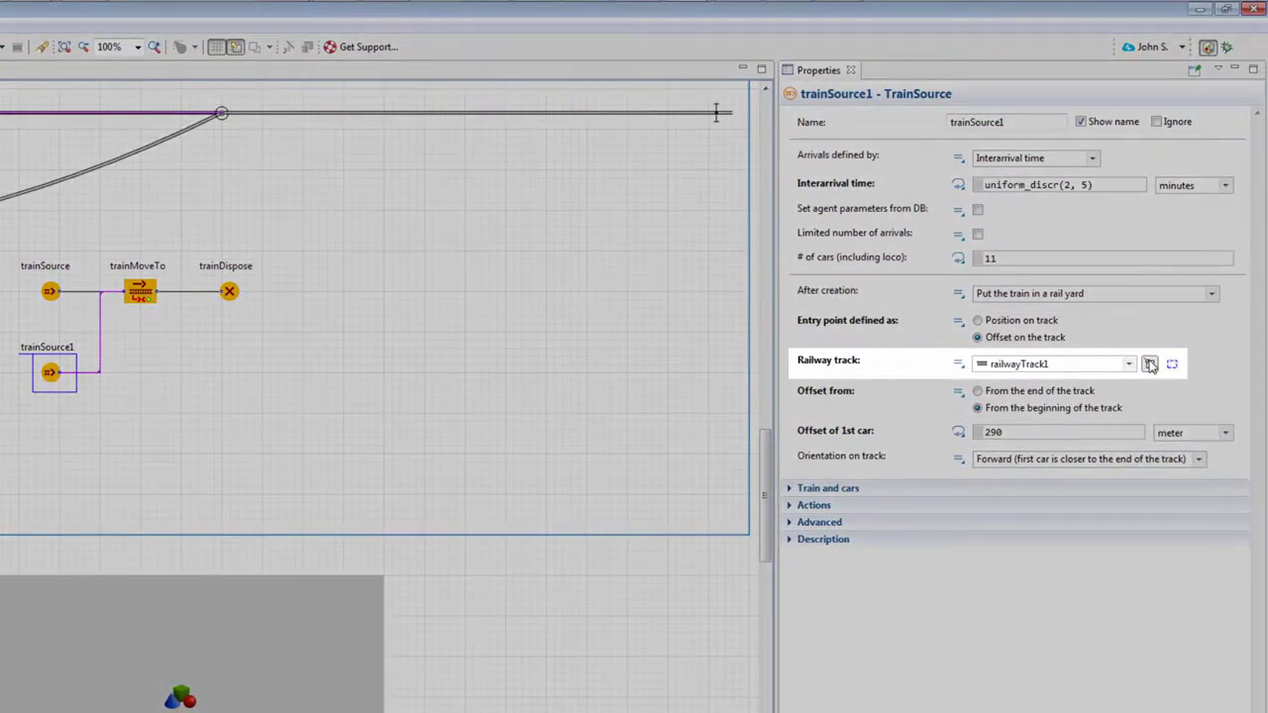
pyautogui.click(1149, 364)
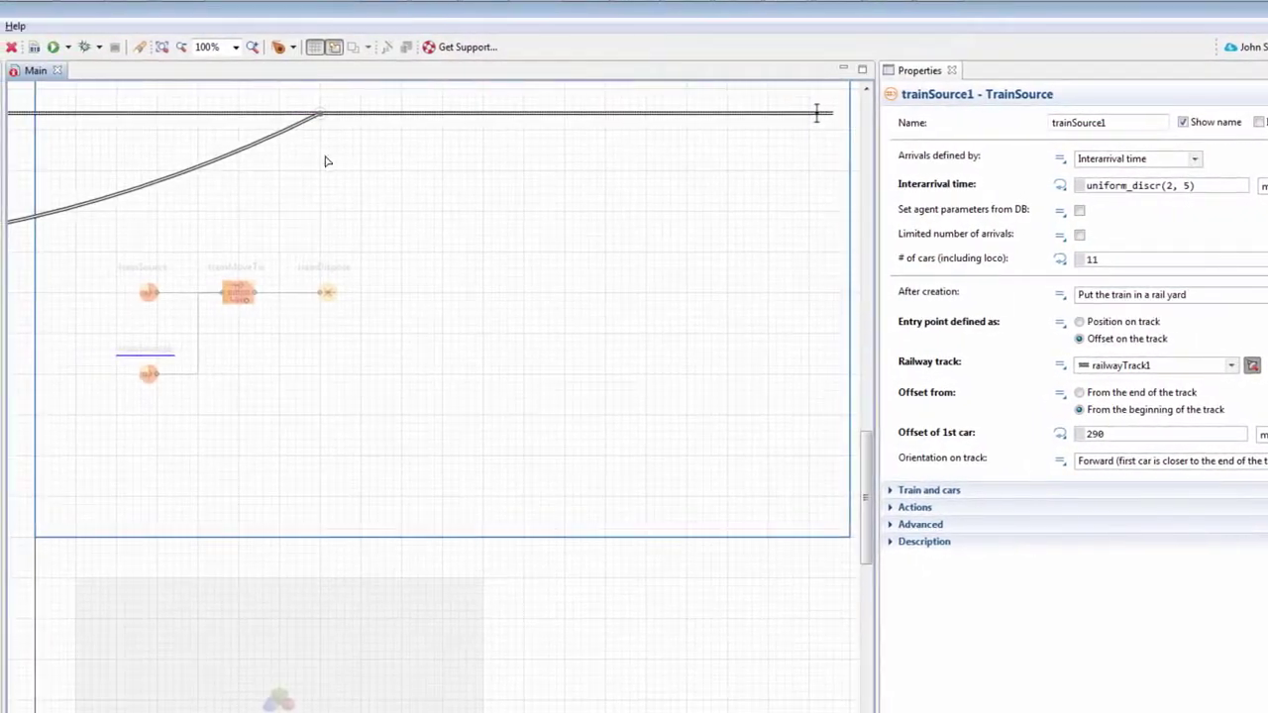
pyautogui.click(188, 172)
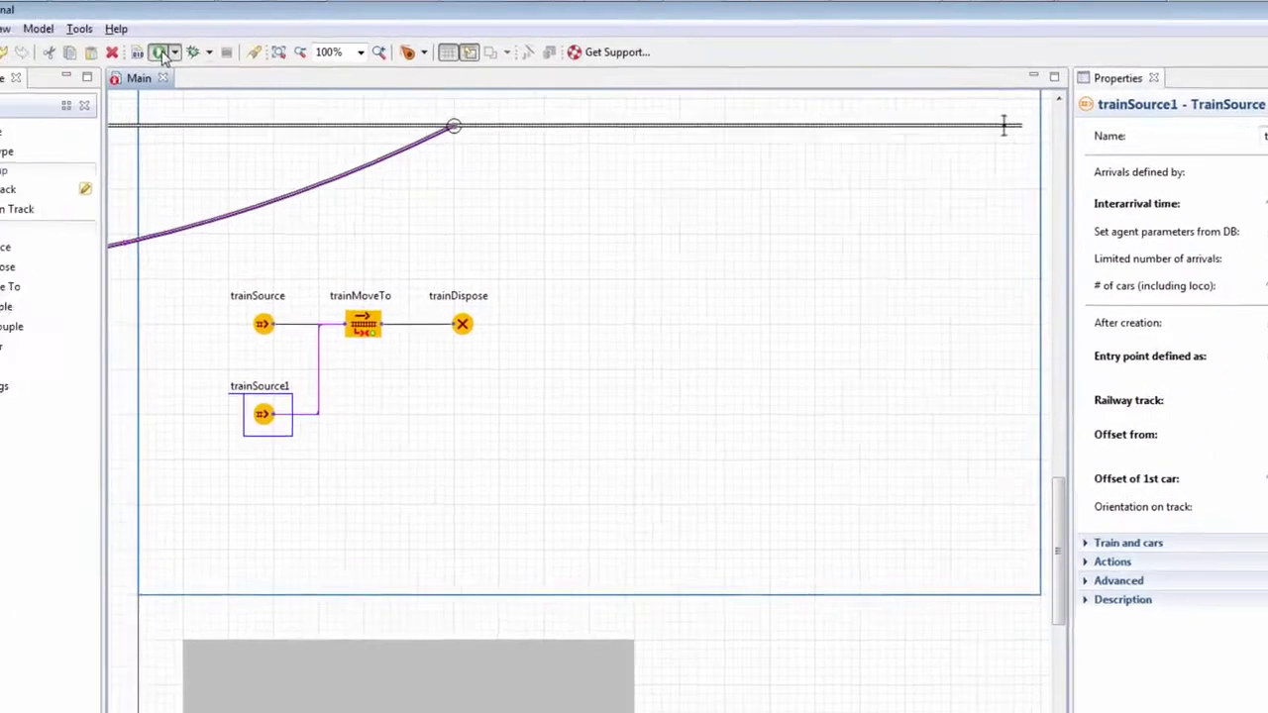
# Step: Run the model in the 3D view, watch trains collide at railwaySwitch, and dismiss the error
pyautogui.press('F5')
pyautogui.click(101, 162)
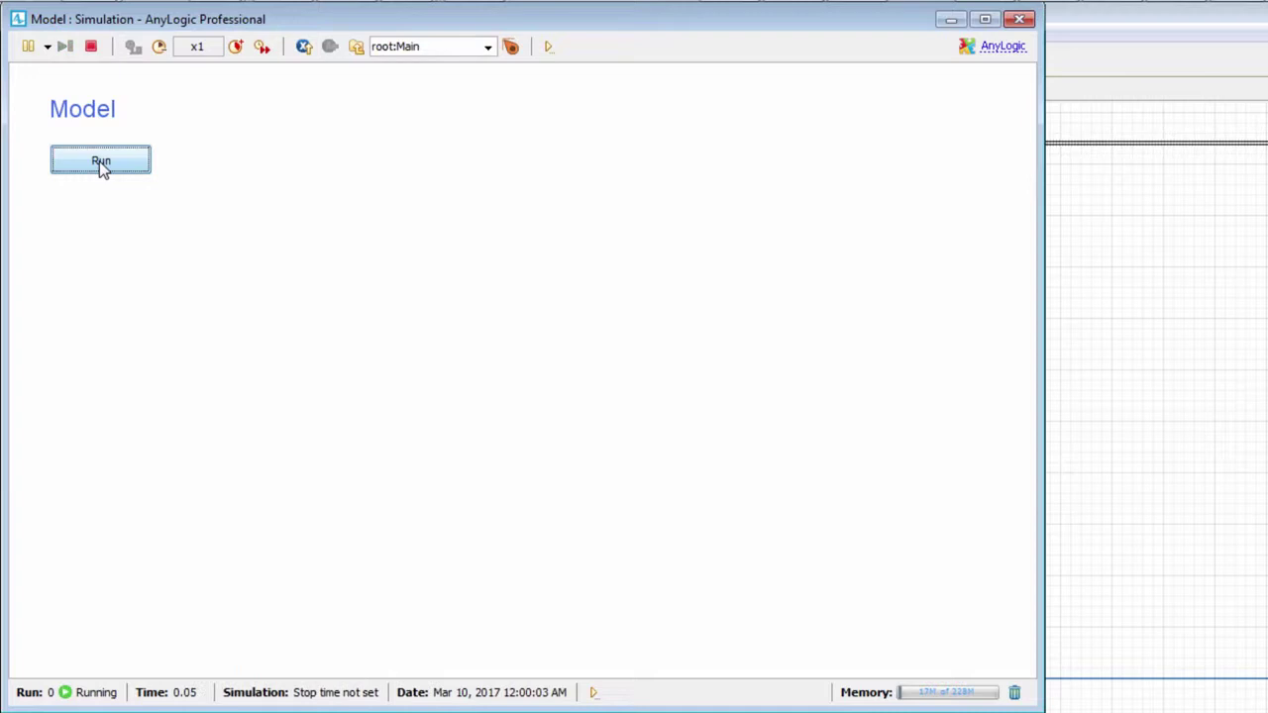
pyautogui.click(511, 47)
pyautogui.click(538, 99)
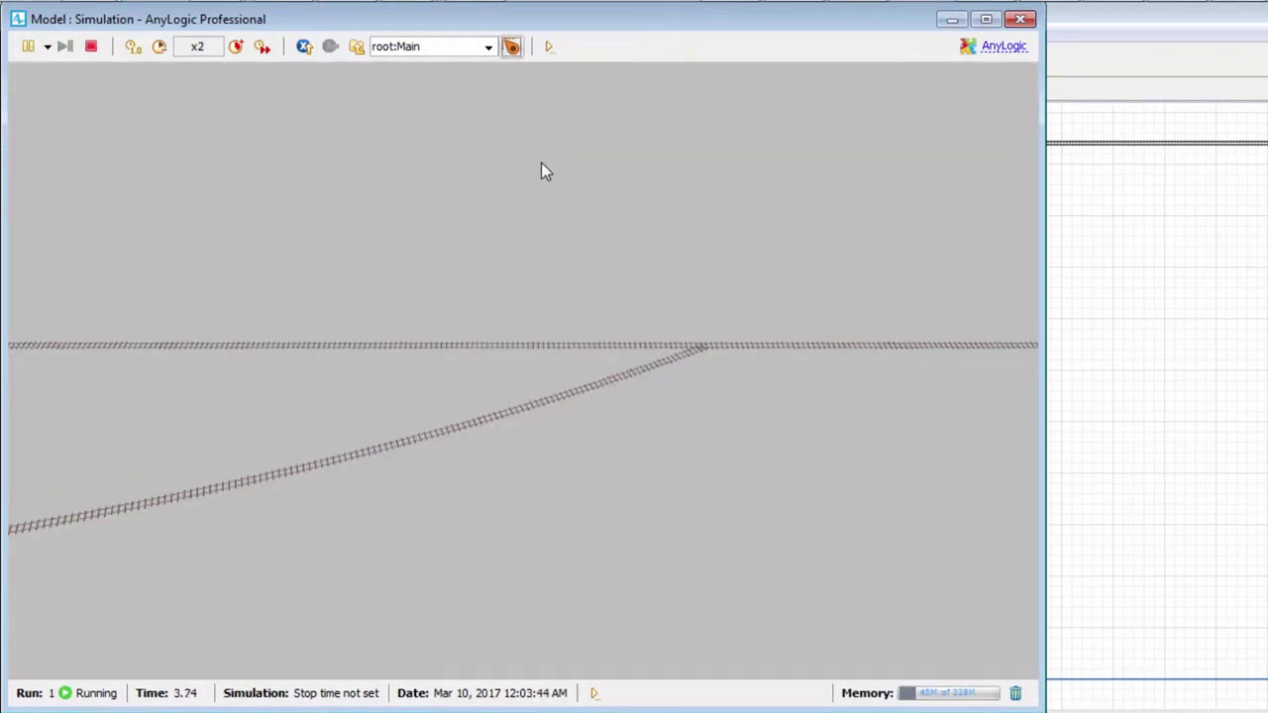
pyautogui.moveTo(629, 399); pyautogui.dragTo(440, 367)
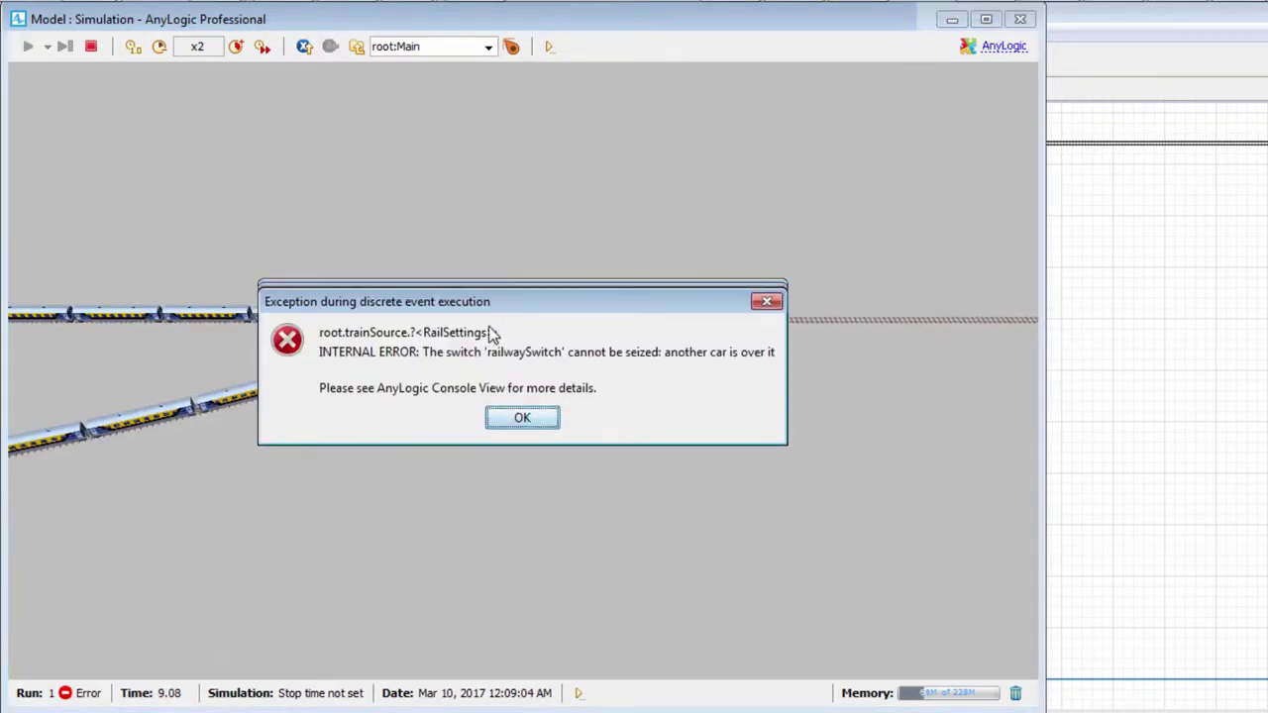
pyautogui.moveTo(492, 303); pyautogui.dragTo(483, 414)
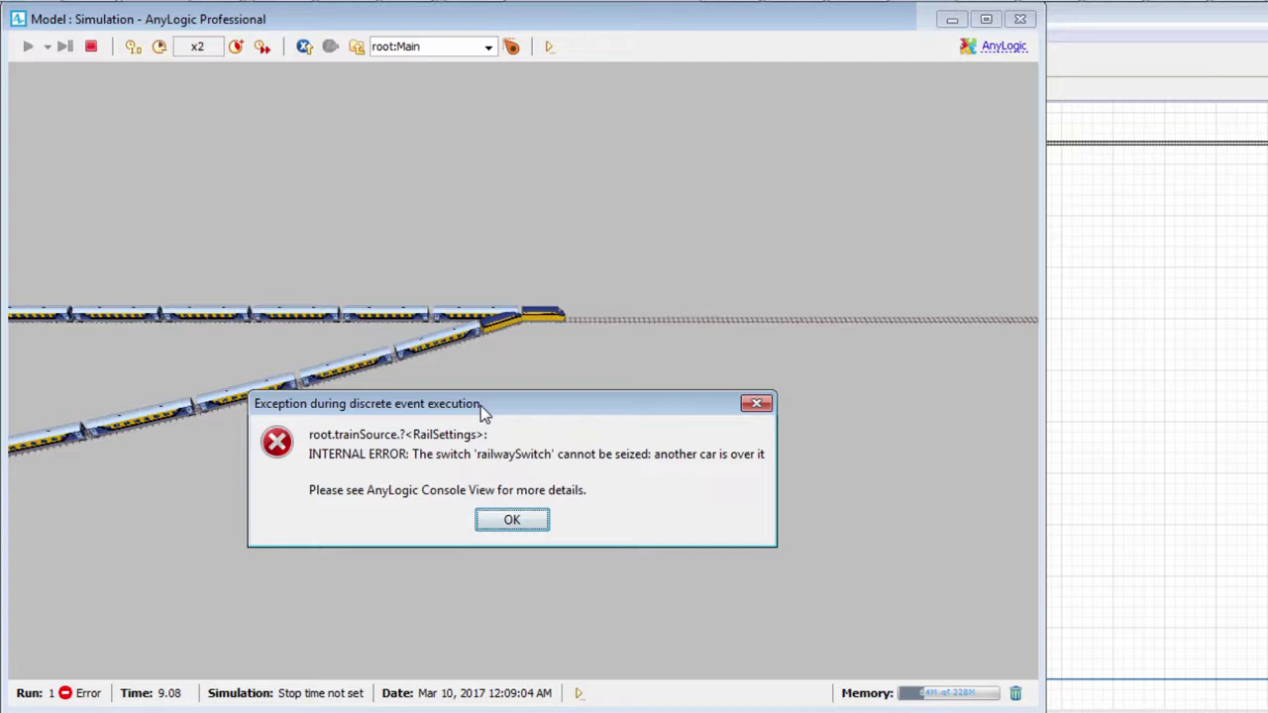
pyautogui.click(509, 521)
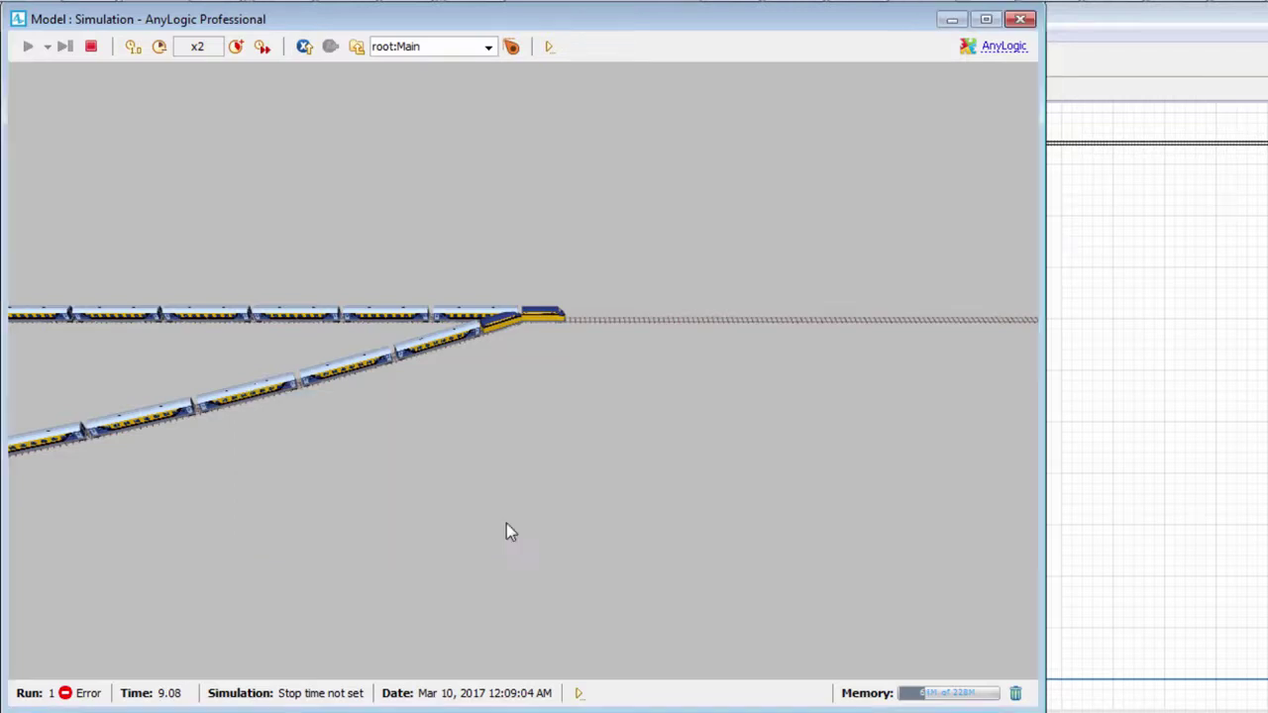
# Step: Close the simulation and add a Resource Pool below the train flowchart
pyautogui.click(1021, 19)
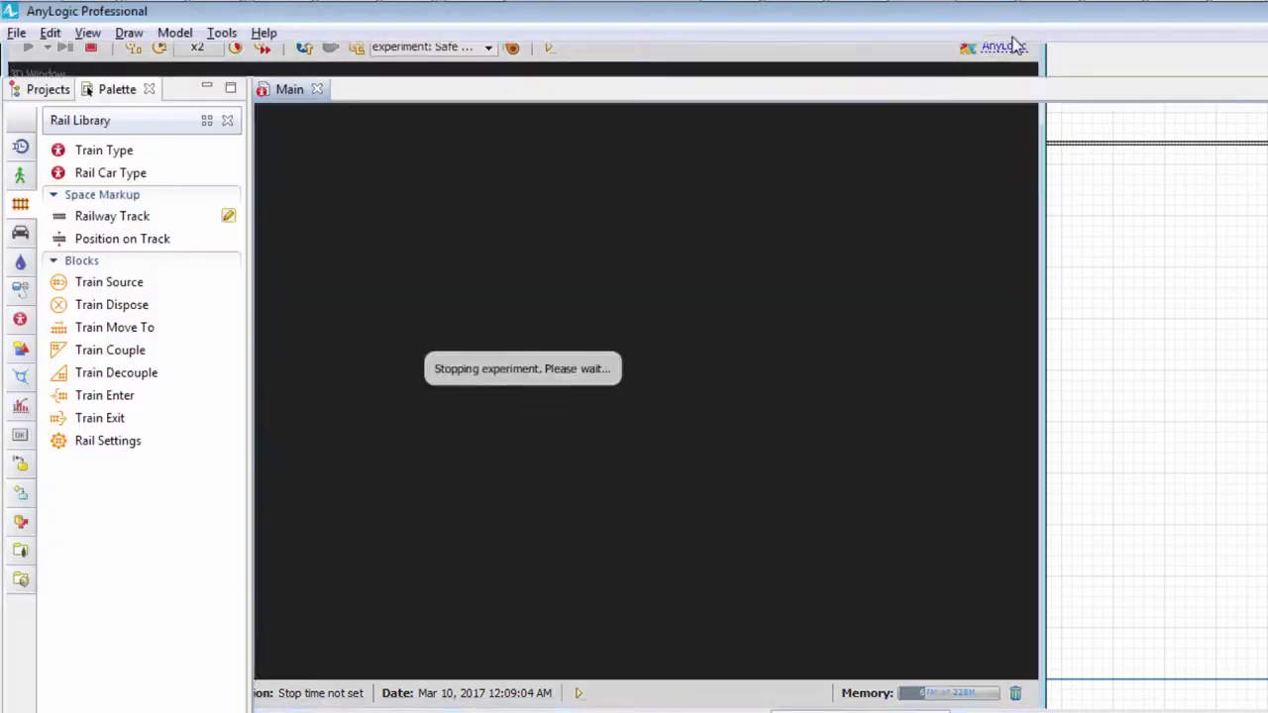
pyautogui.click(20, 149)
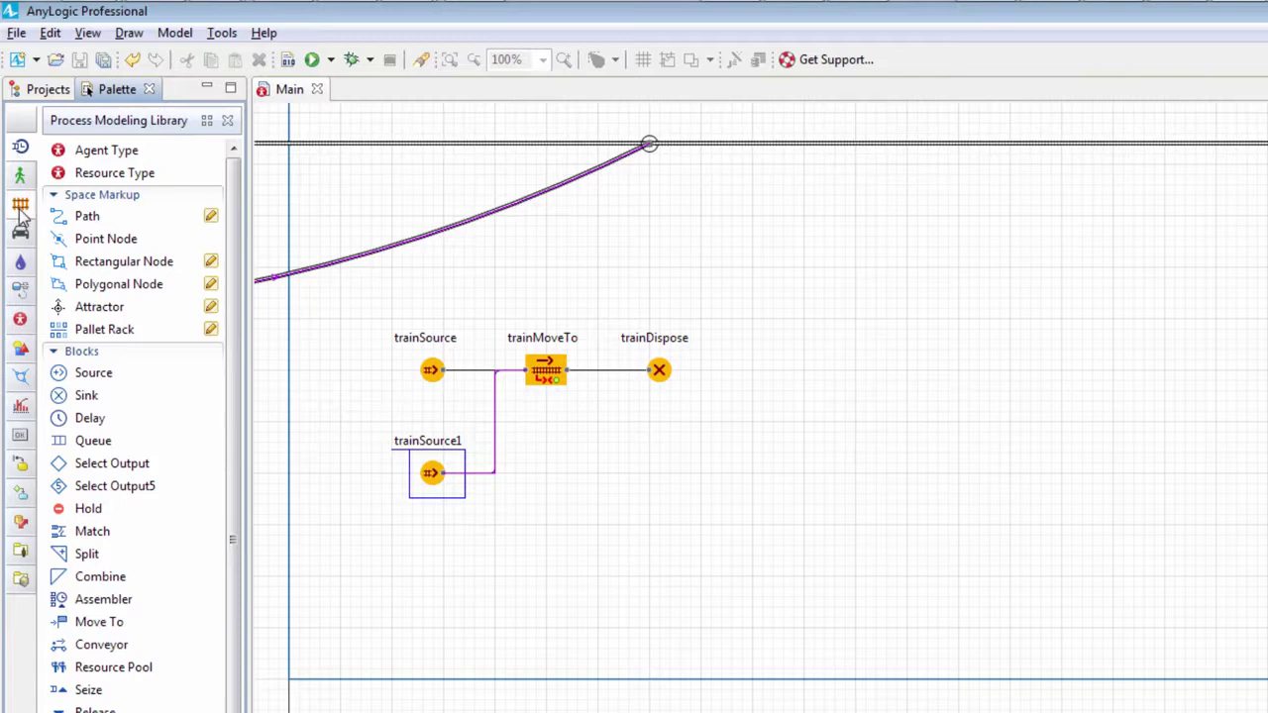
pyautogui.moveTo(60, 673); pyautogui.dragTo(594, 480)
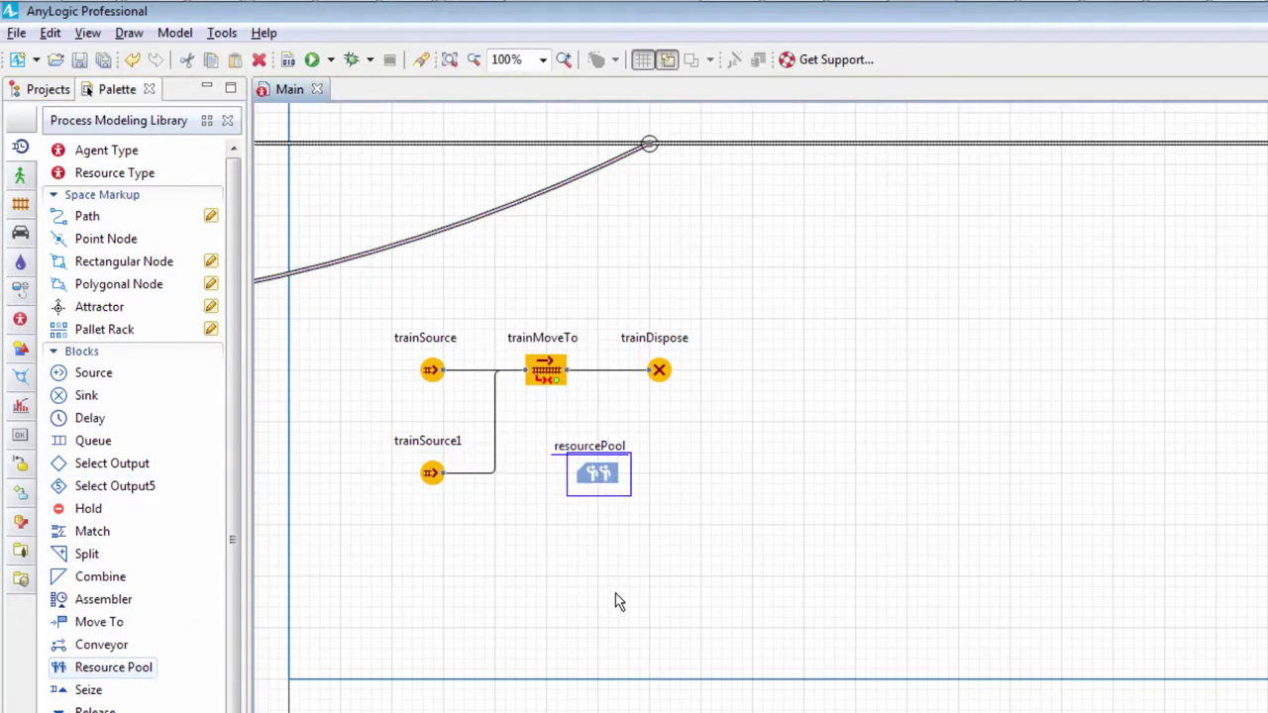
# Step: Rename the resource pool to railroadExit and set its resource type to Static
pyautogui.press('F2')
pyautogui.write('railroadE')
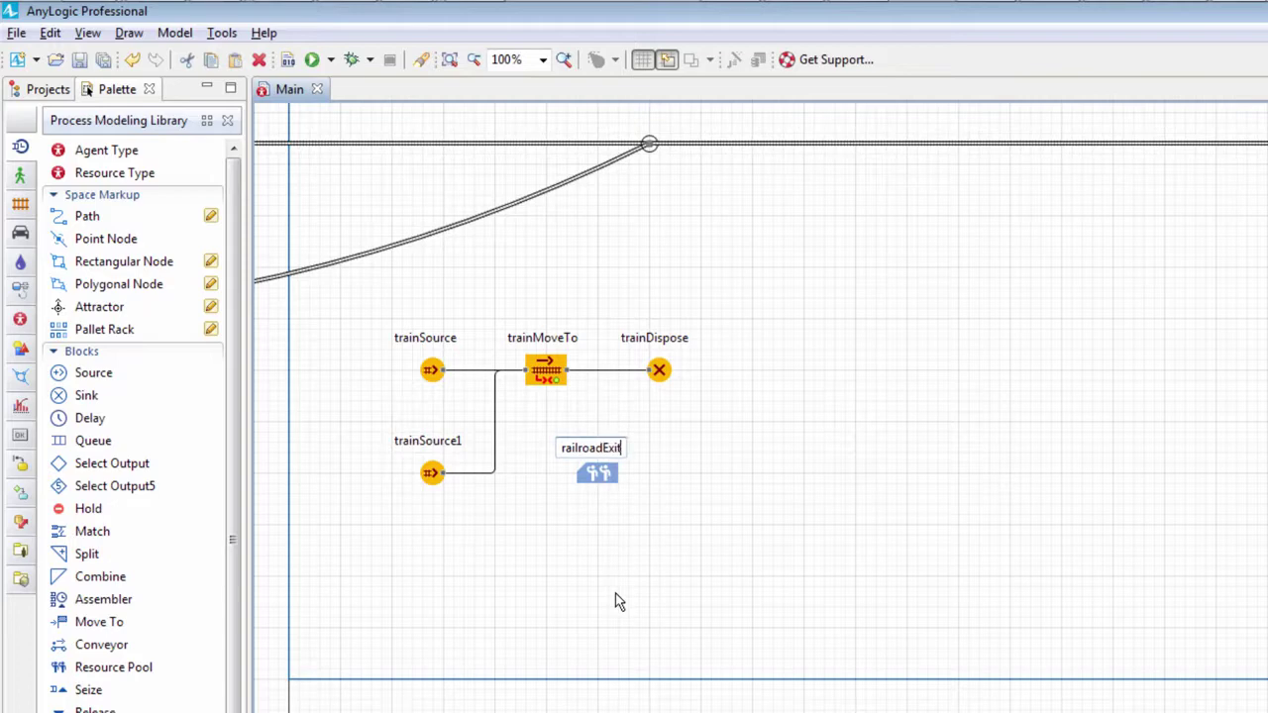
pyautogui.write('xit')
pyautogui.press('Return')
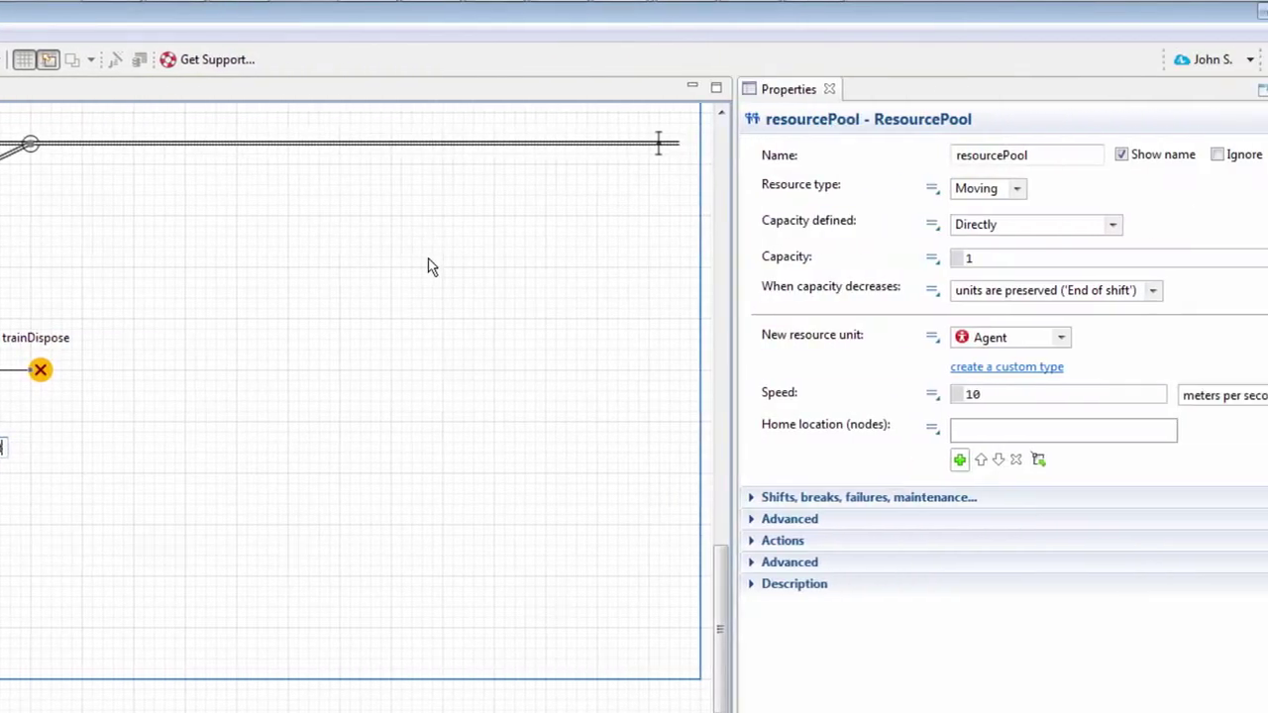
pyautogui.click(928, 193)
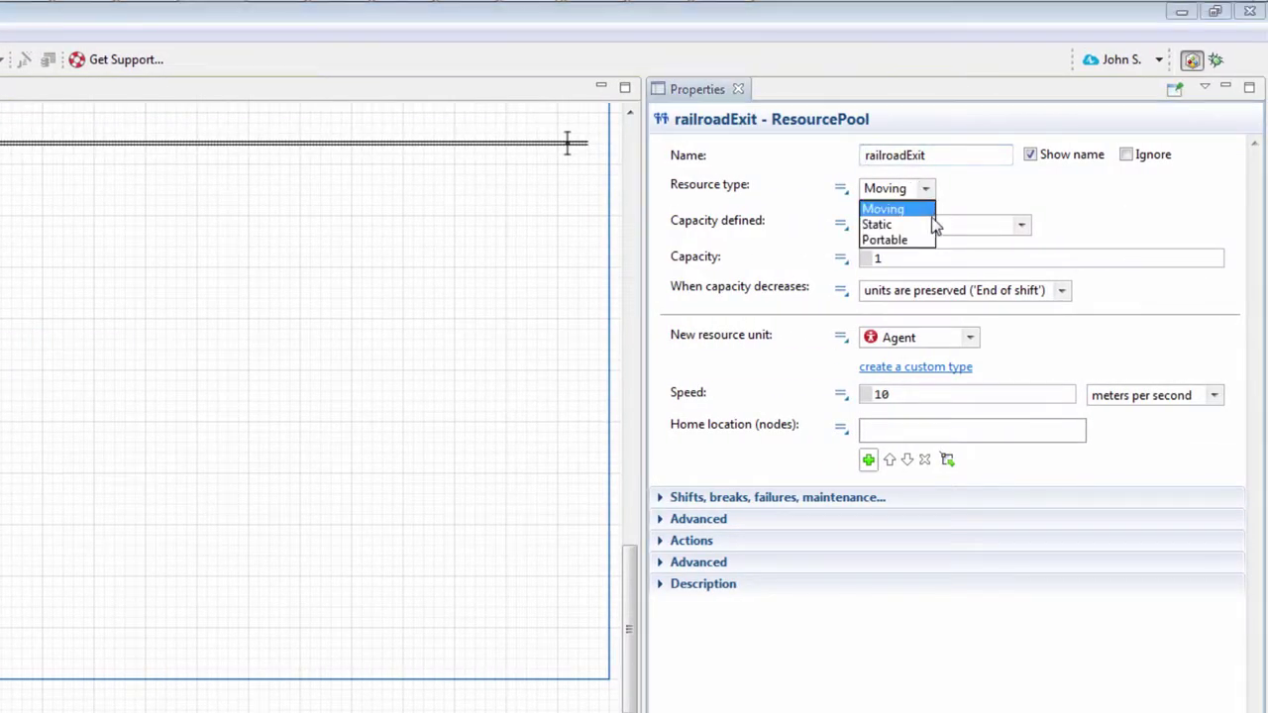
pyautogui.click(934, 221)
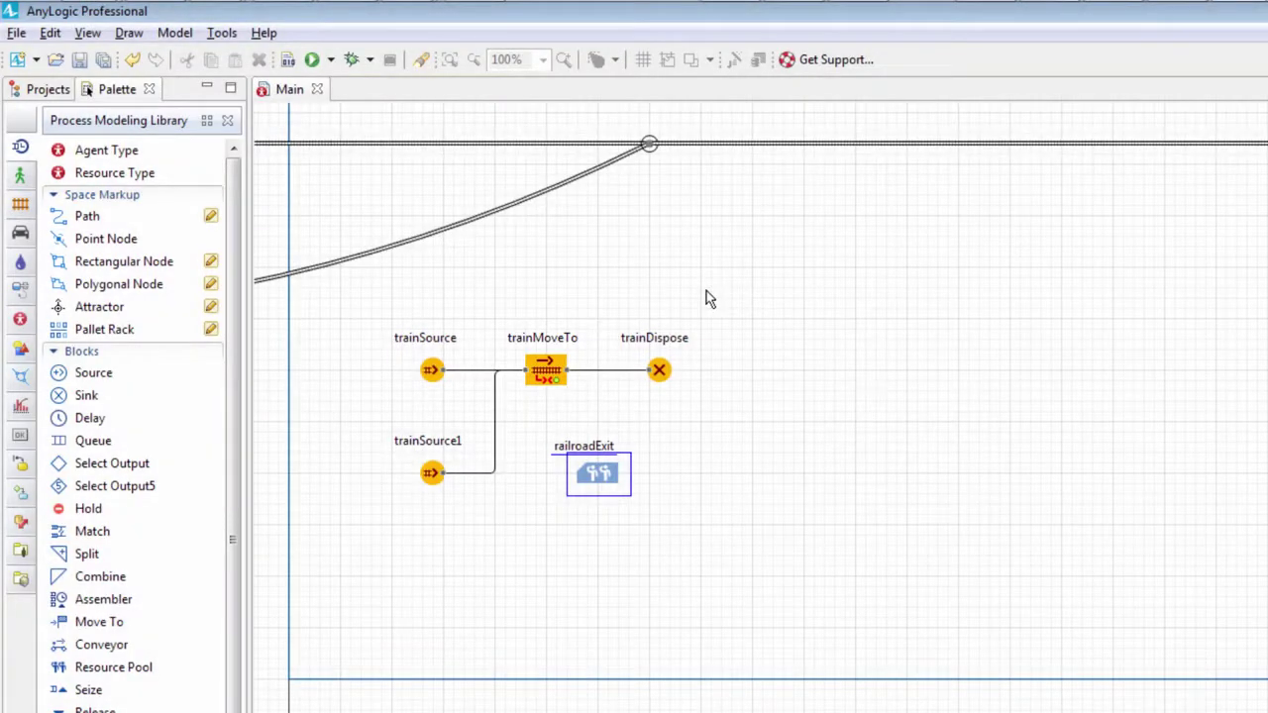
# Step: Insert a Seize block before trainMoveTo and route trainSource1 into it
pyautogui.moveTo(755, 305); pyautogui.dragTo(634, 385)
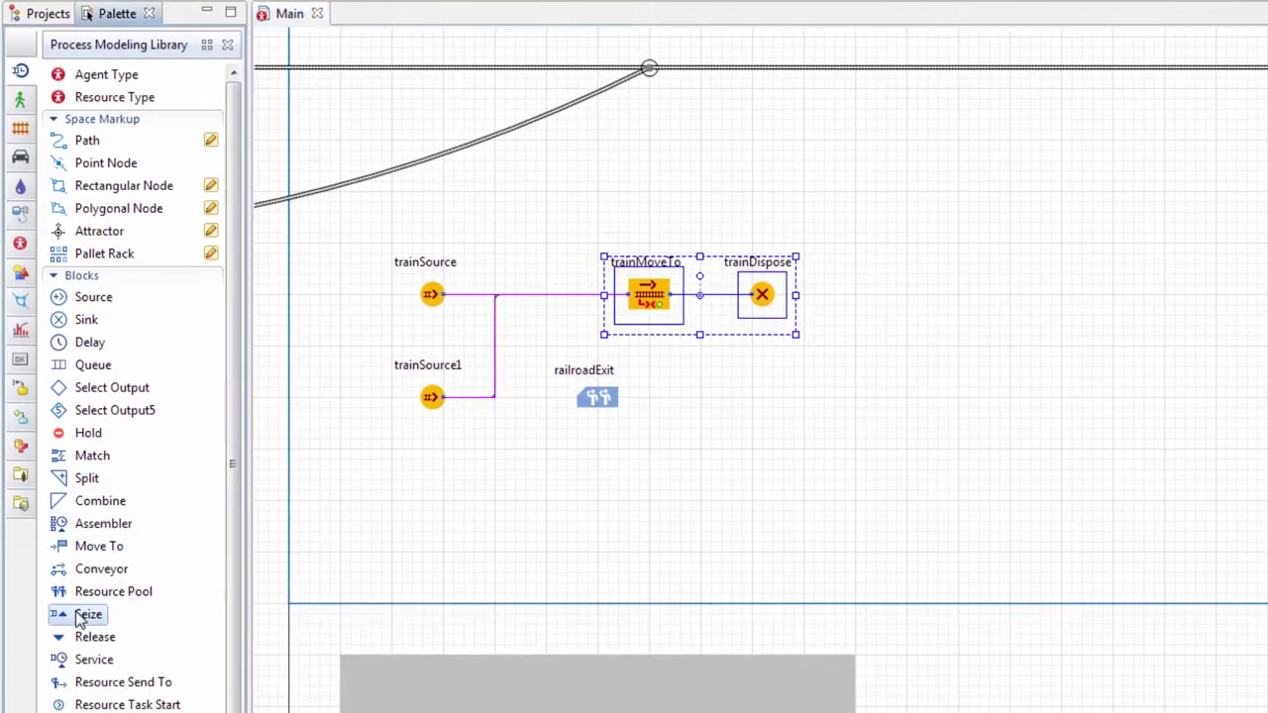
pyautogui.moveTo(79, 619); pyautogui.dragTo(557, 302)
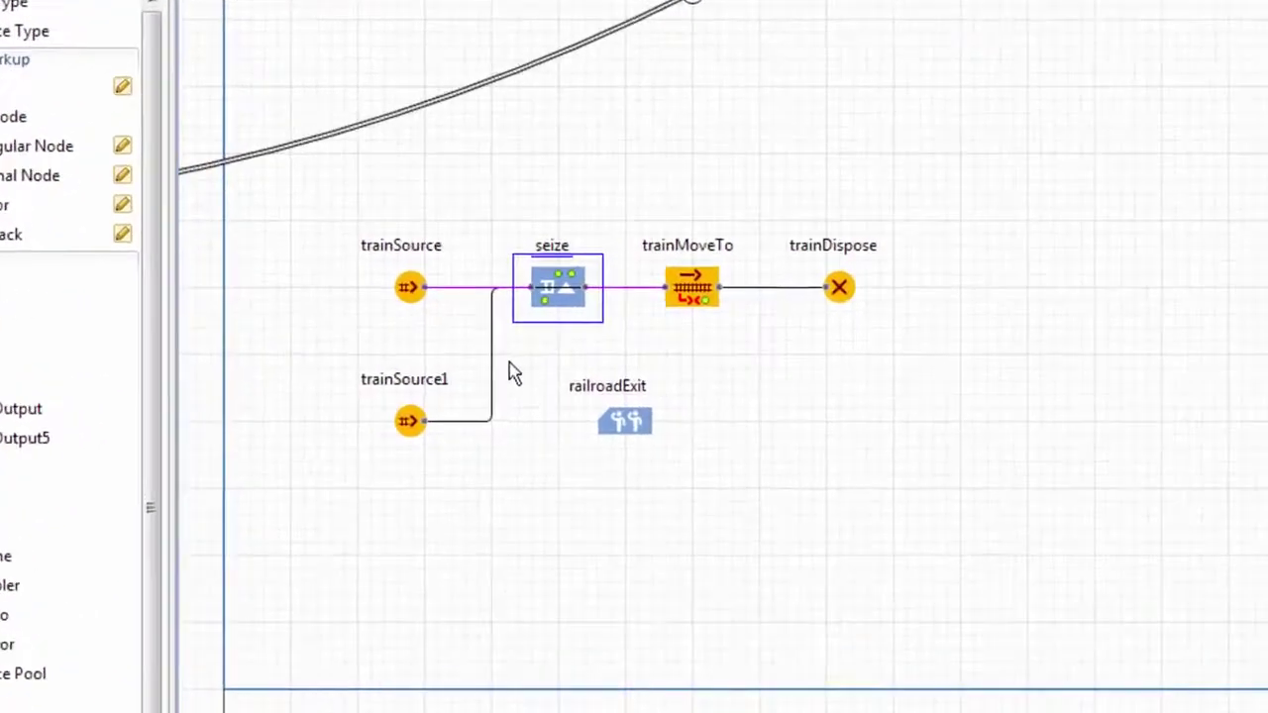
pyautogui.click(492, 374)
pyautogui.moveTo(705, 283); pyautogui.dragTo(537, 281)
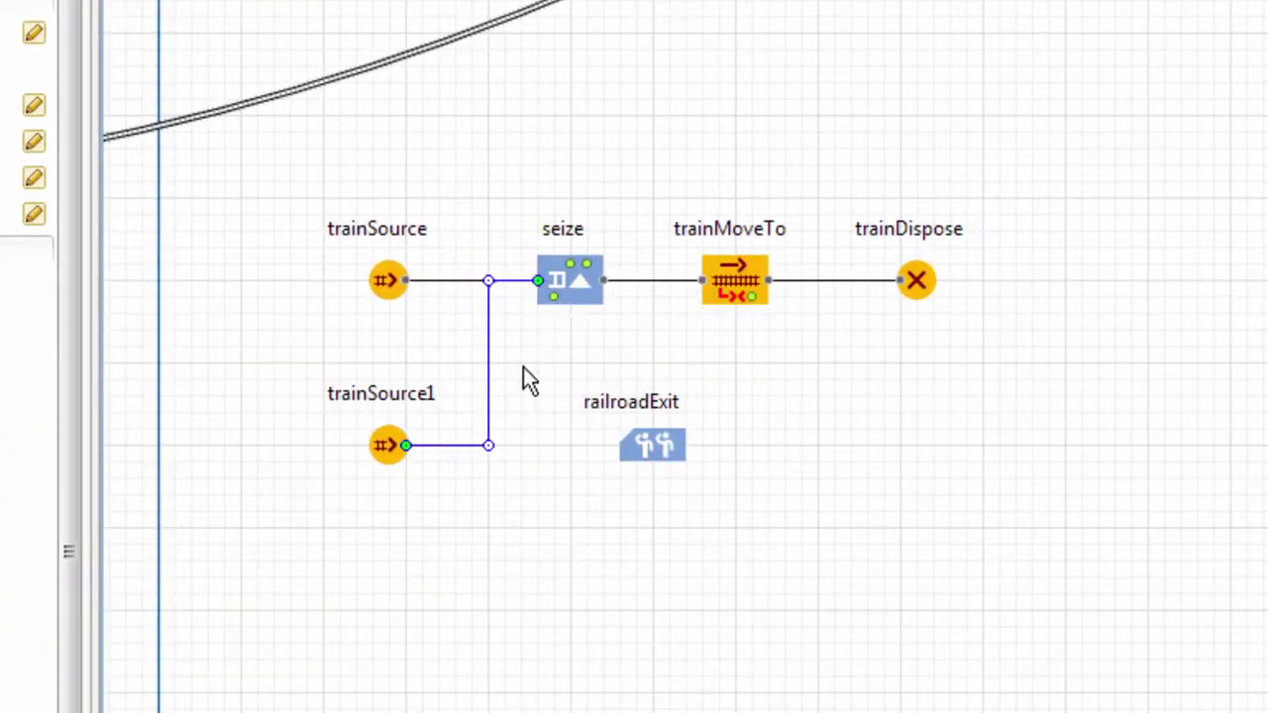
# Step: Add railroadExit to the seize block's resource sets
pyautogui.click(453, 283)
pyautogui.click(591, 296)
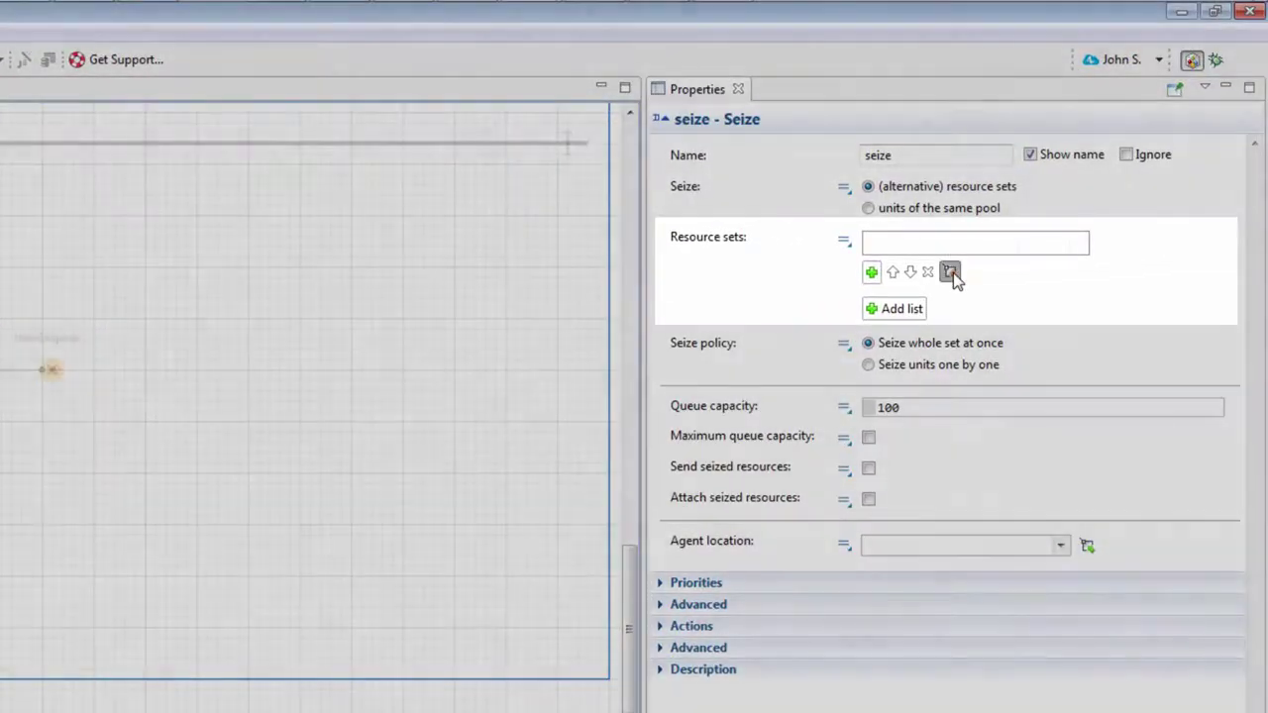
pyautogui.click(186, 375)
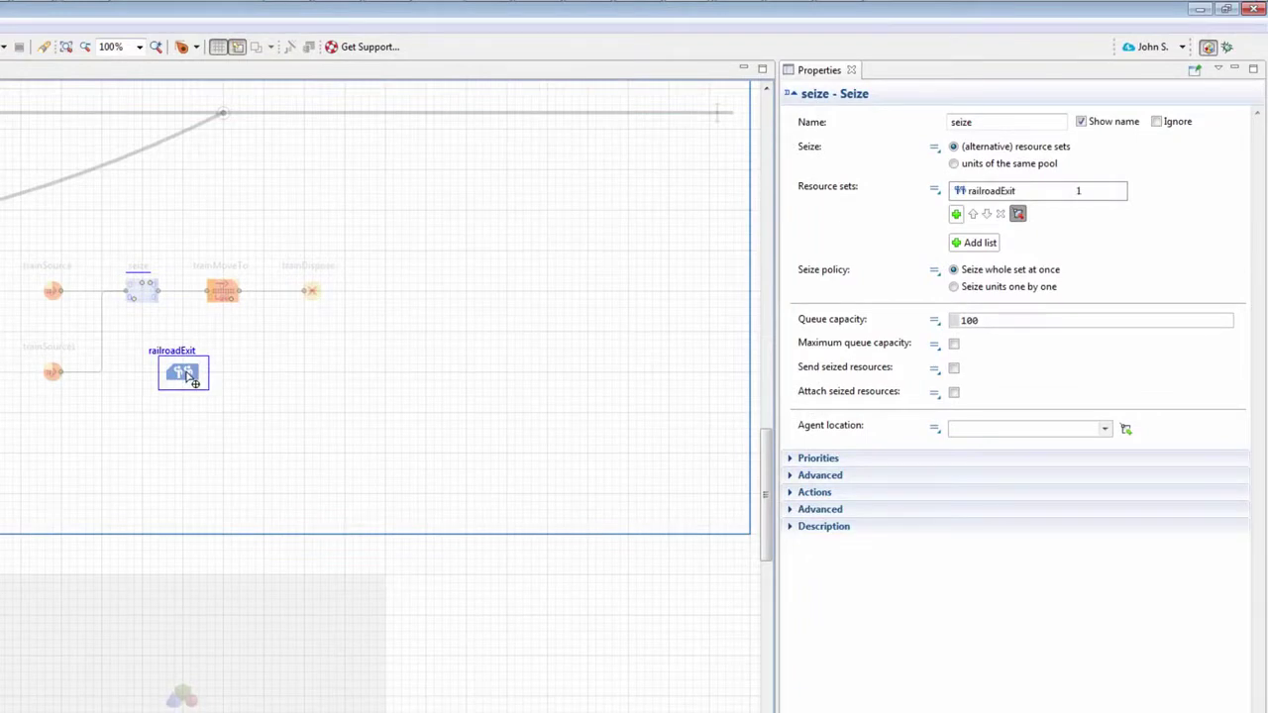
pyautogui.click(204, 416)
pyautogui.moveTo(313, 293); pyautogui.dragTo(376, 293)
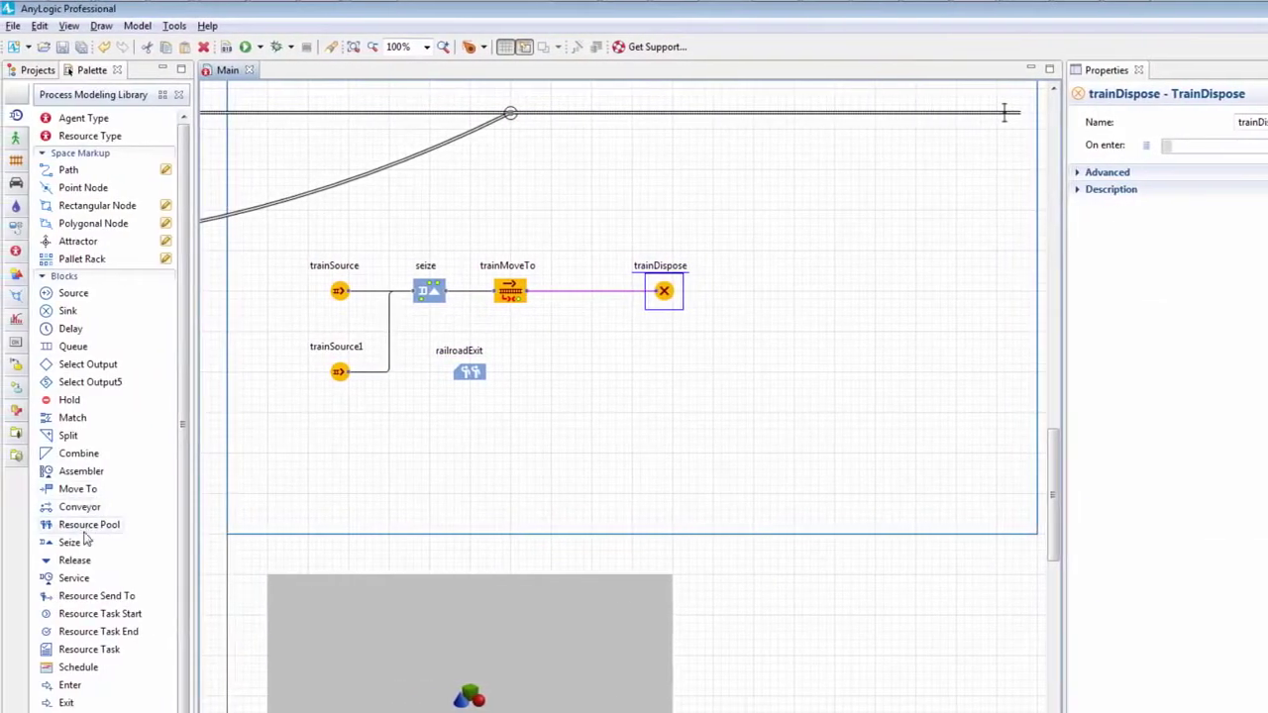
# Step: Add a Release block before trainDispose that frees all seized resources from the railroadExit pool
pyautogui.moveTo(74, 560); pyautogui.dragTo(594, 295)
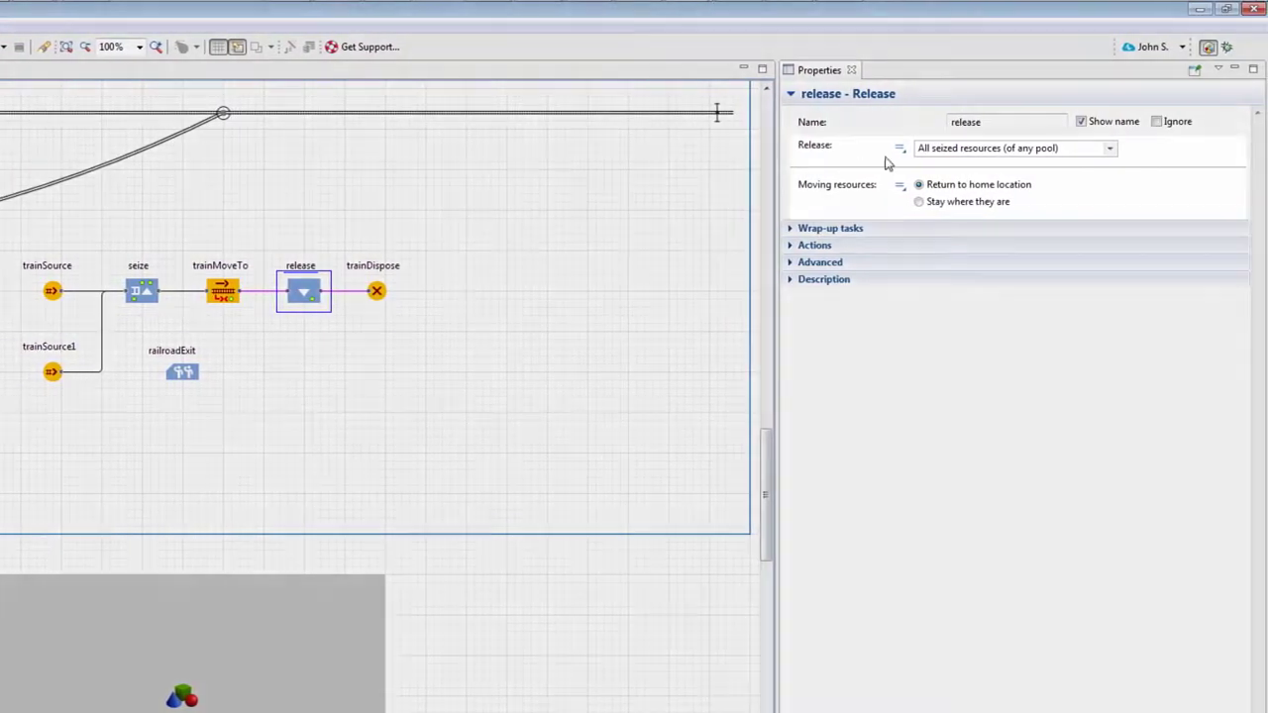
pyautogui.click(1219, 148)
pyautogui.click(931, 148)
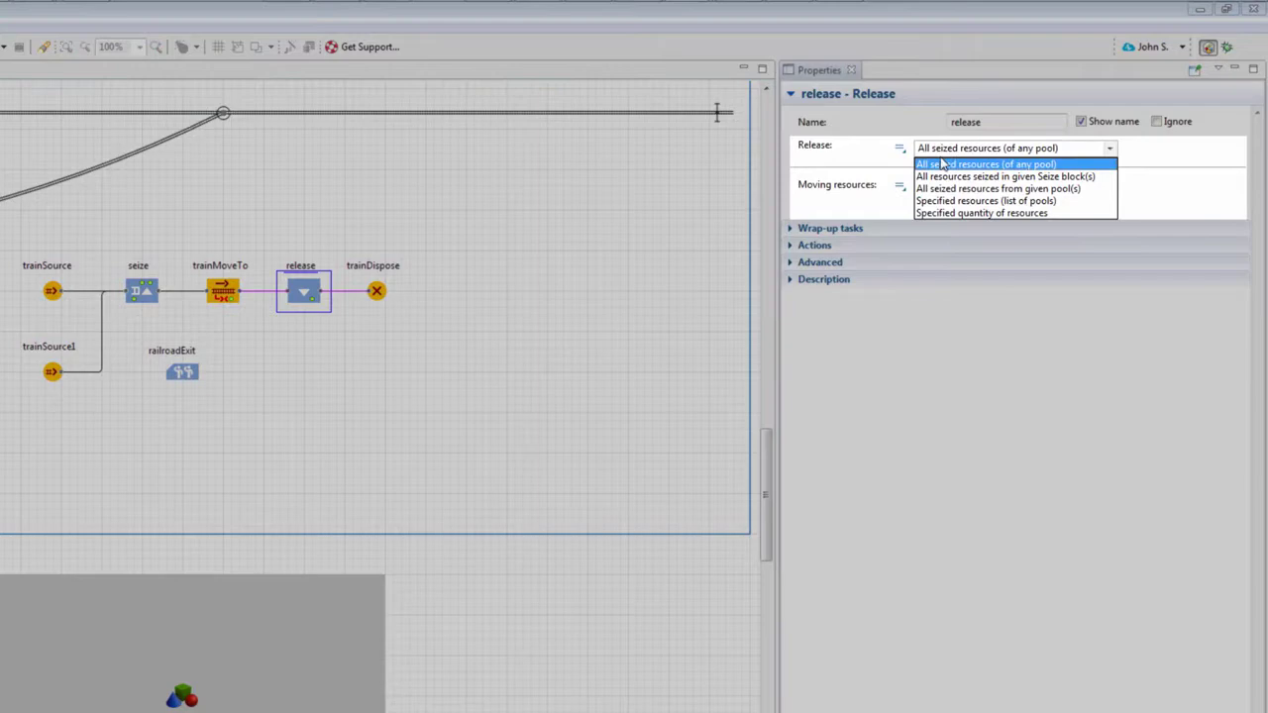
pyautogui.click(991, 188)
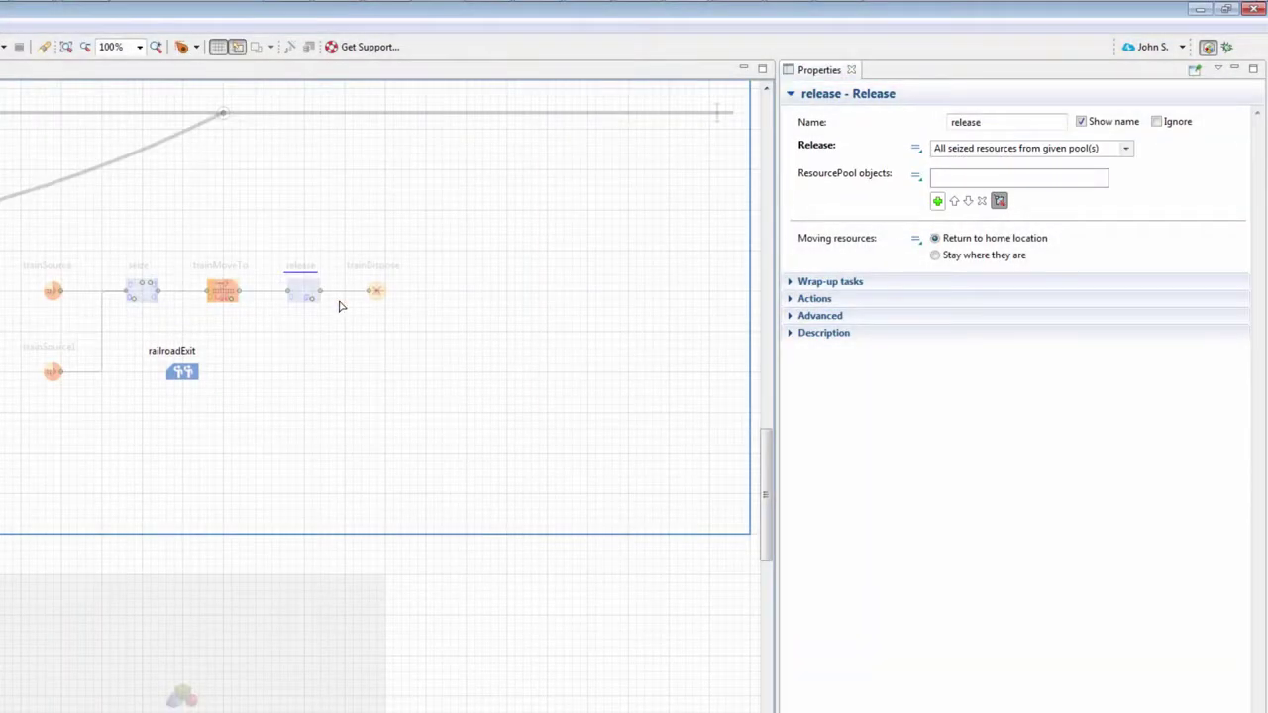
pyautogui.click(201, 376)
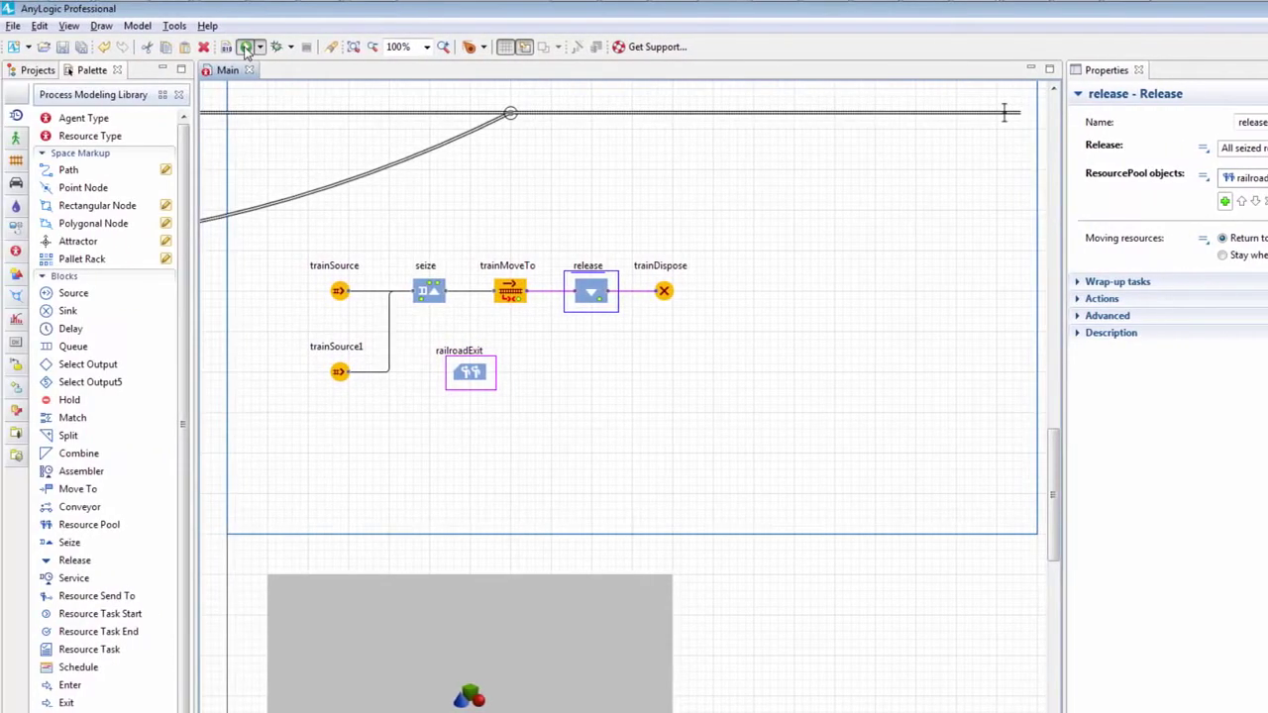
# Step: Run the model again and watch a train pass the junction without collision in the rail view
pyautogui.click(245, 47)
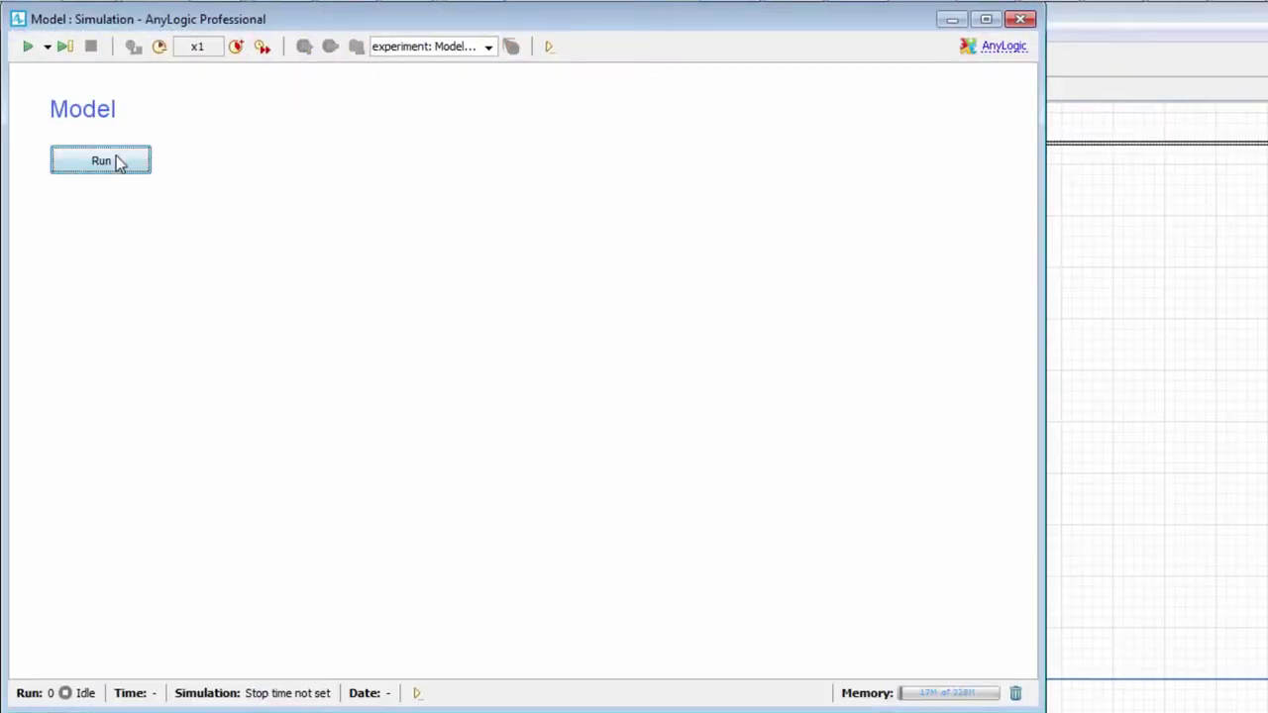
pyautogui.click(111, 159)
pyautogui.click(511, 47)
pyautogui.click(538, 103)
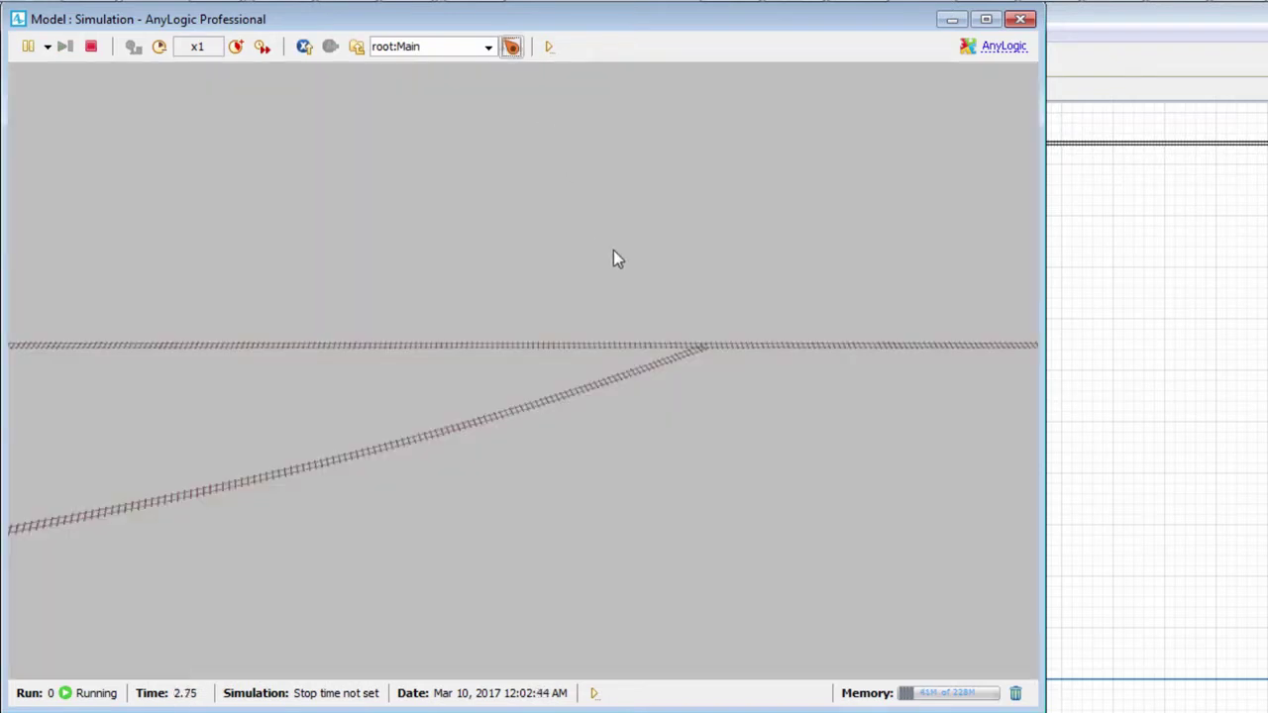
pyautogui.moveTo(527, 244); pyautogui.dragTo(446, 236)
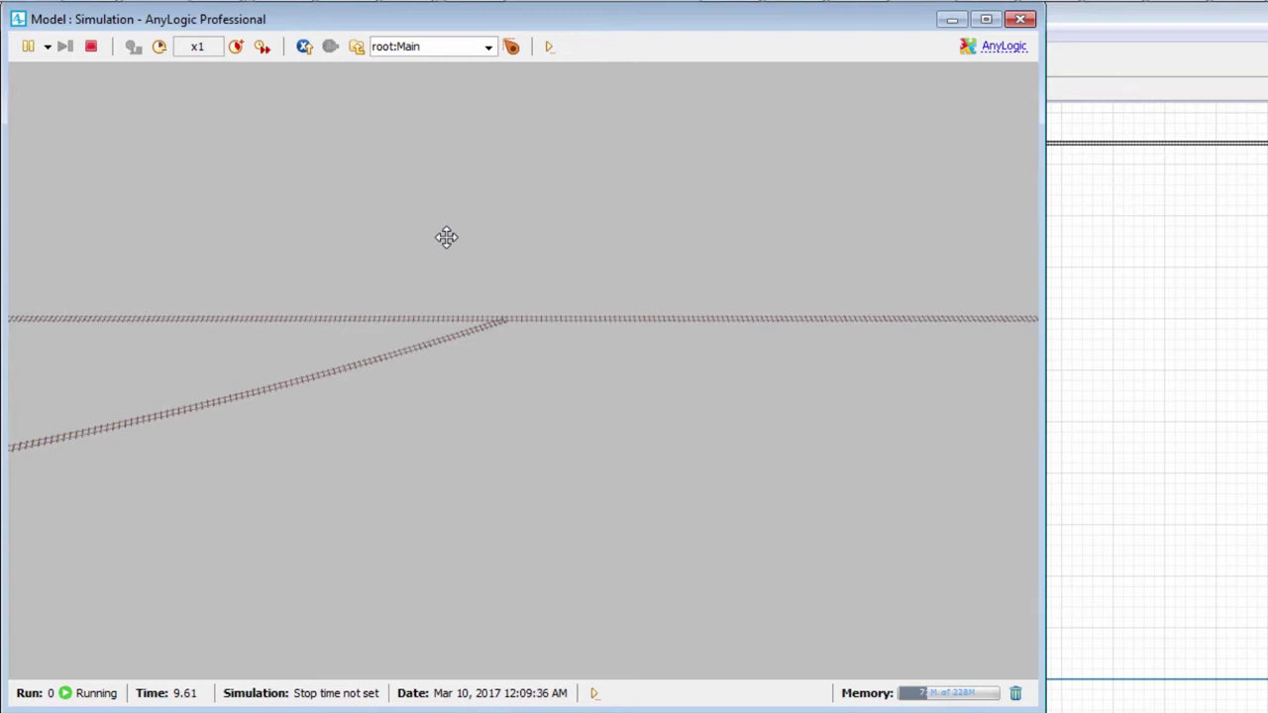
pyautogui.moveTo(638, 416); pyautogui.dragTo(517, 418)
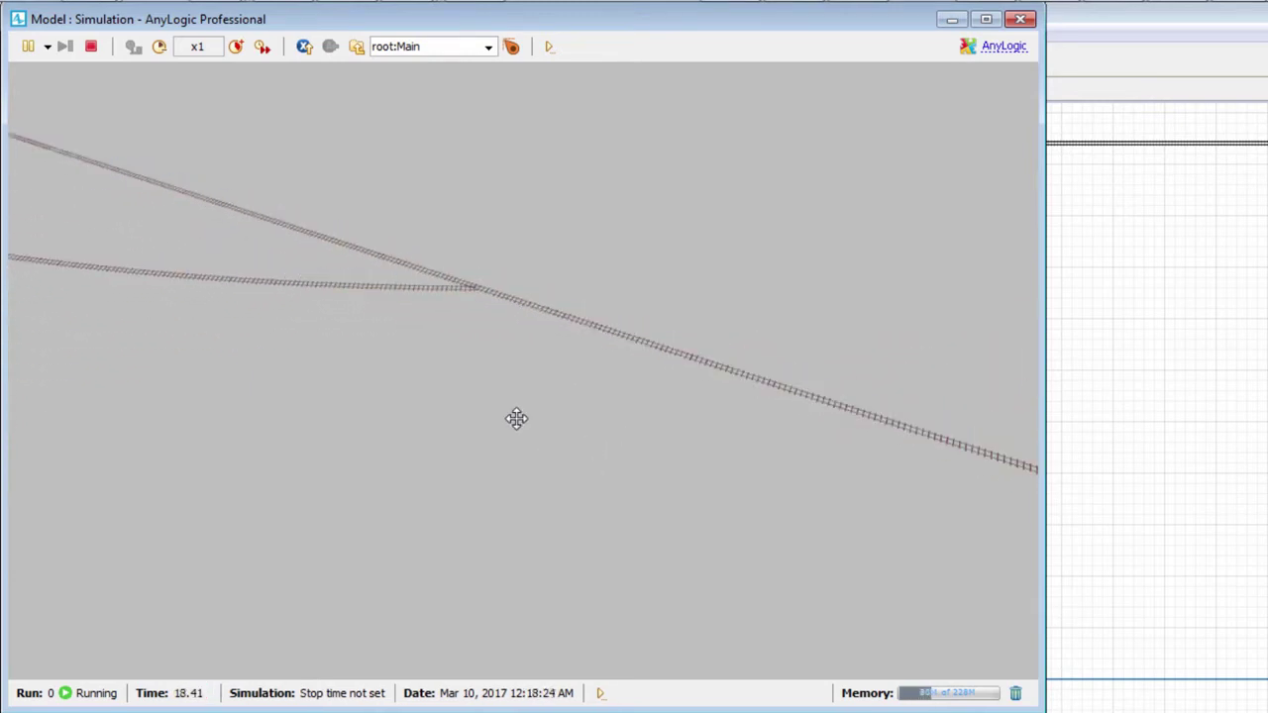